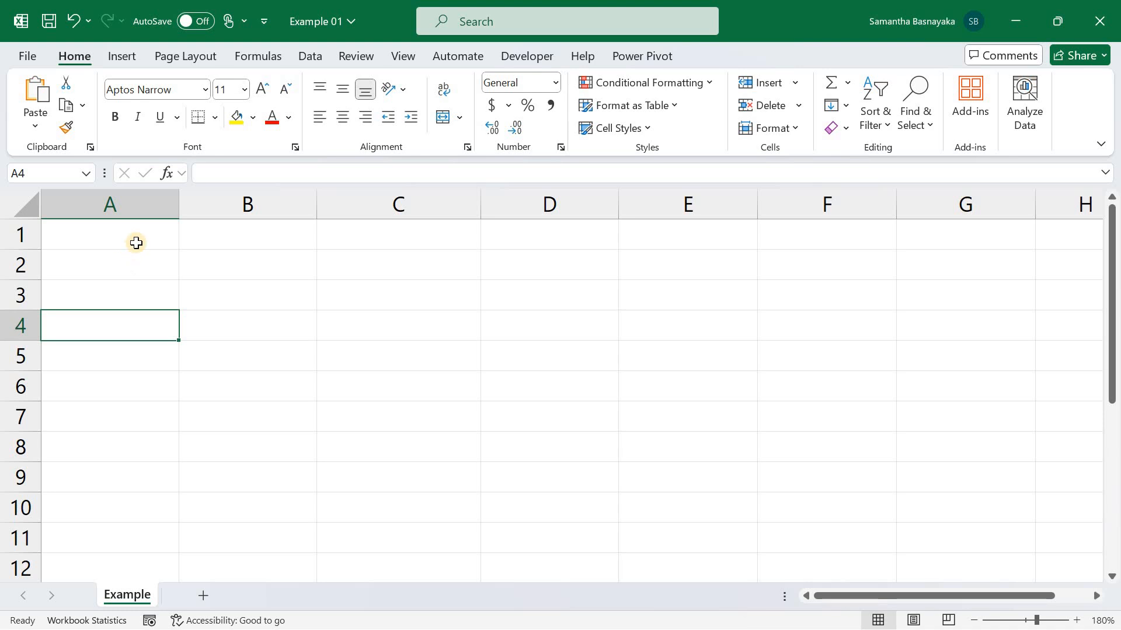
Enter the date 1/1/2024 in cell A1
{"action": "left_click", "coordinate": [136, 243]}
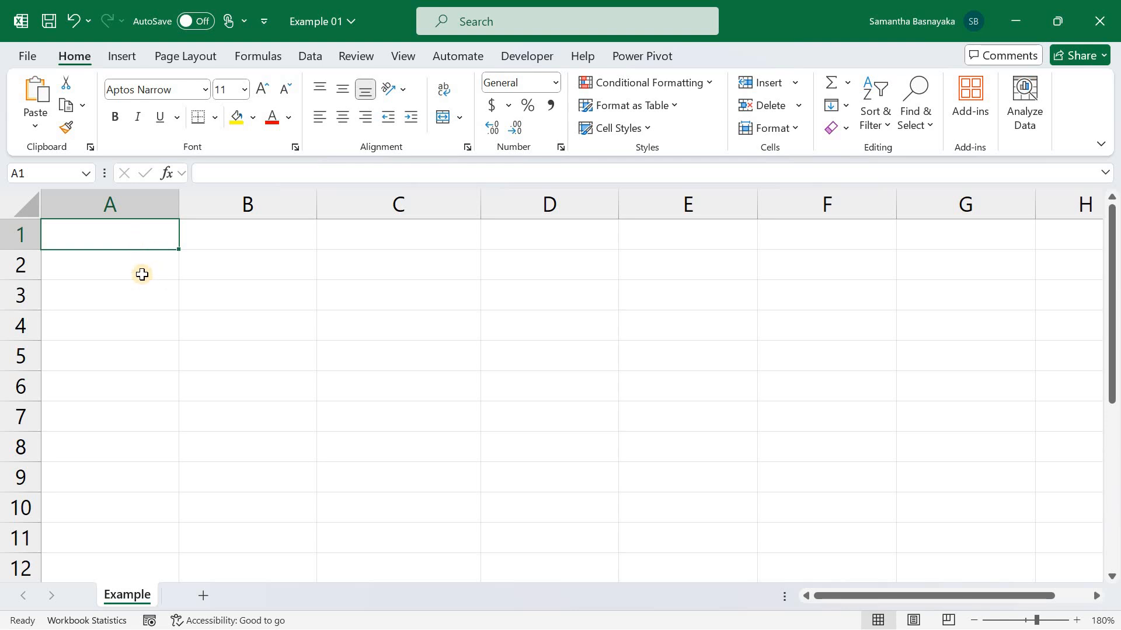
{"action": "type", "text": "1/"}
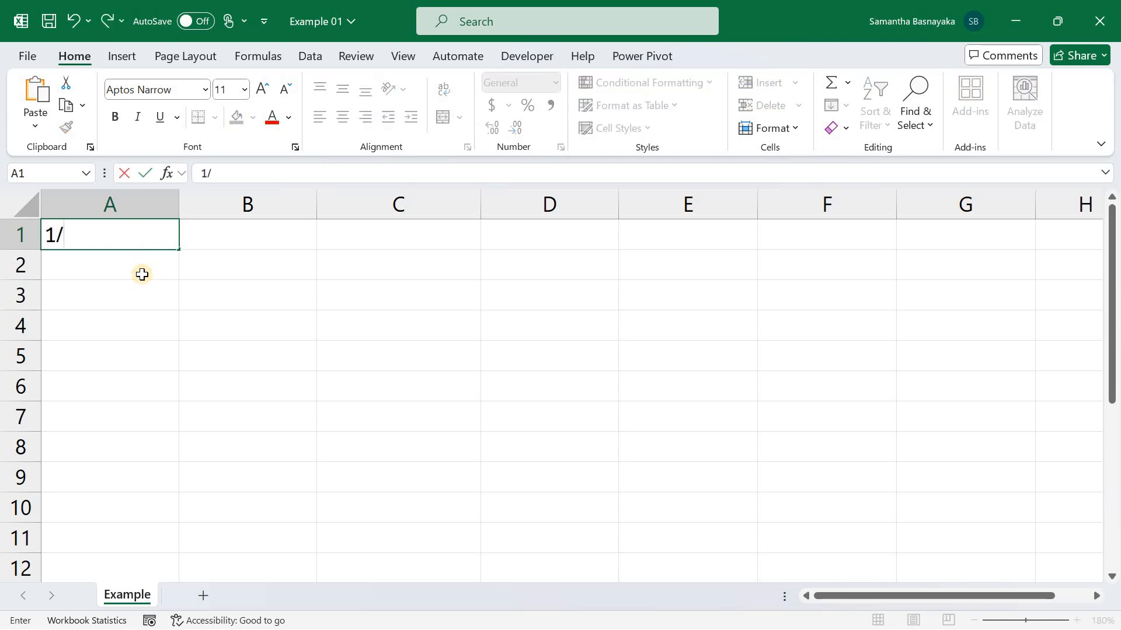
{"action": "type", "text": "1/2024"}
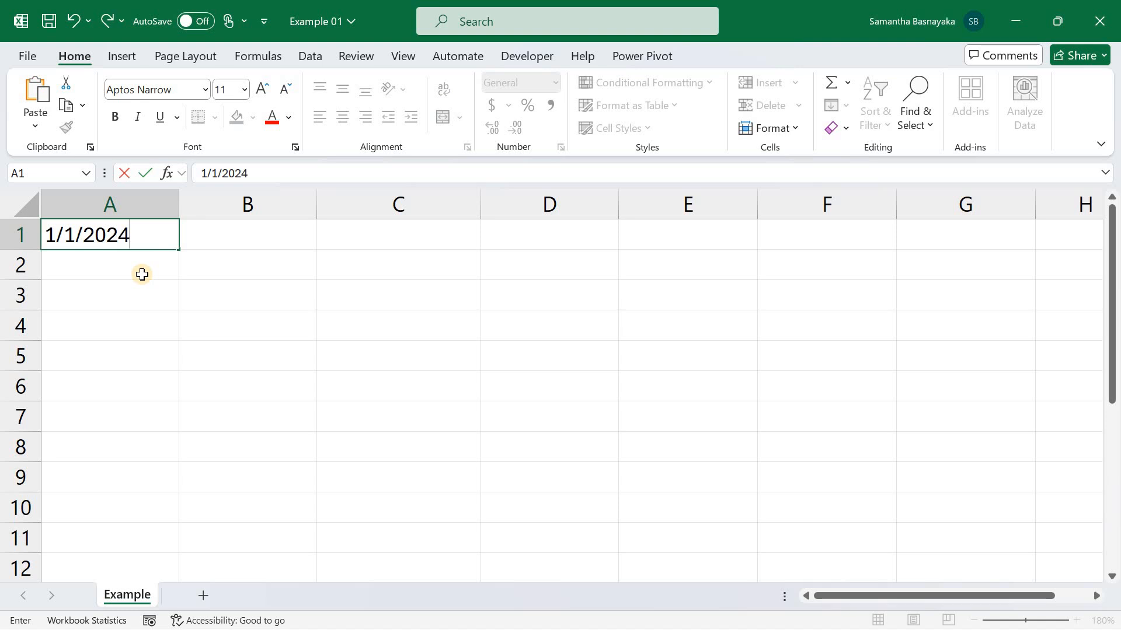
{"action": "key", "text": "Return"}
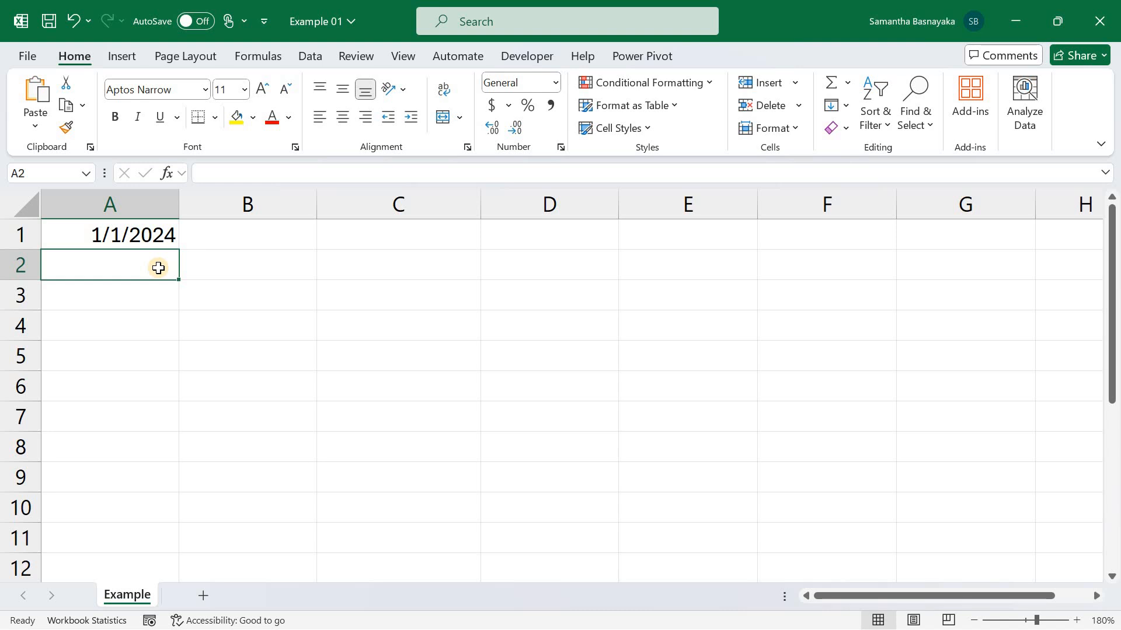
Enter the formula =TODAY() in cell B1 and select that cell to show its formula
{"action": "left_click", "coordinate": [250, 235]}
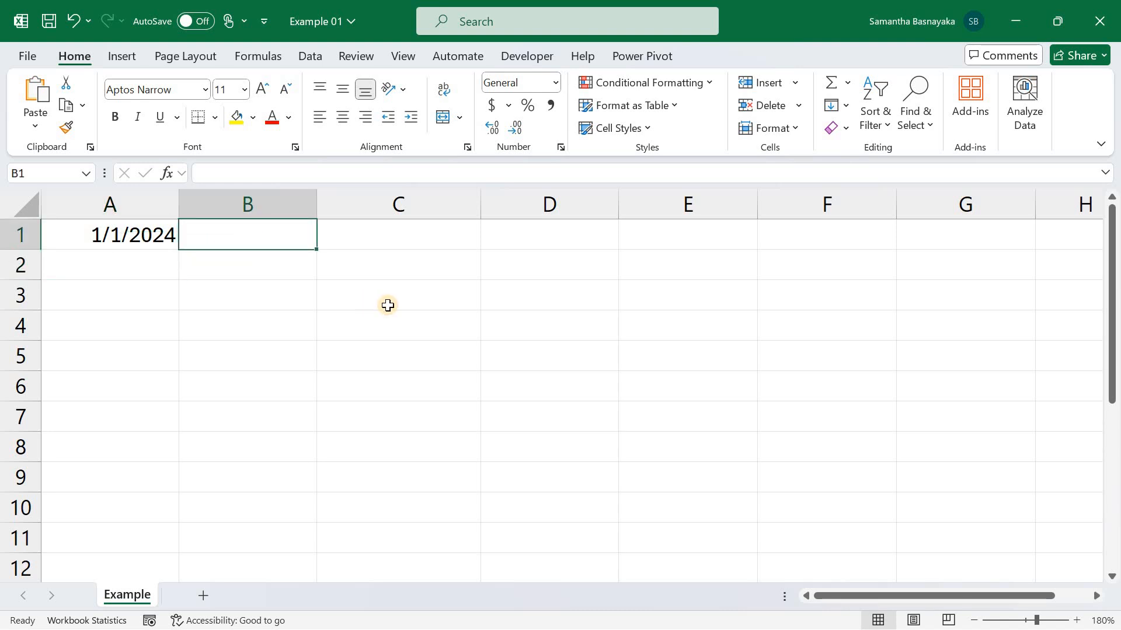
{"action": "type", "text": "=T"}
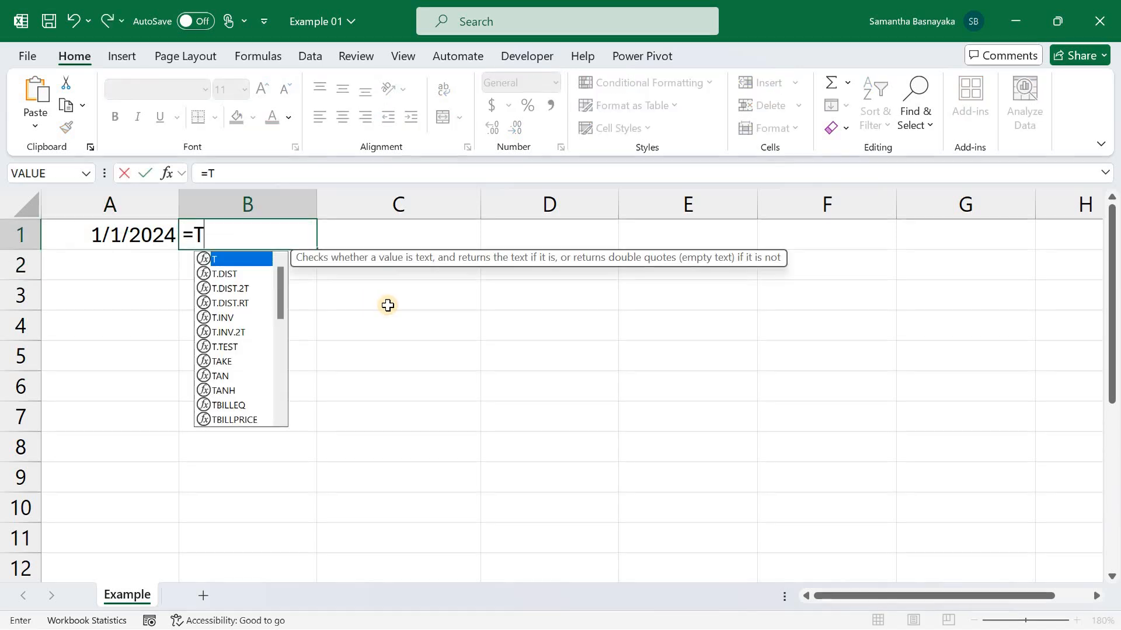
{"action": "type", "text": "ODAY("}
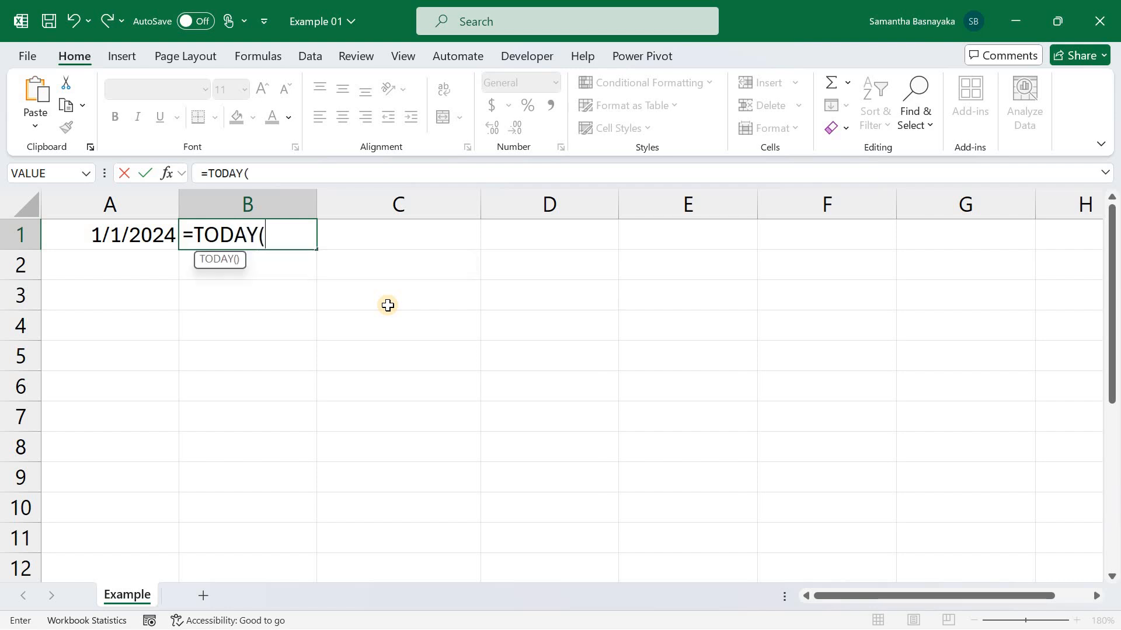
{"action": "type", "text": ")"}
{"action": "key", "text": "Return"}
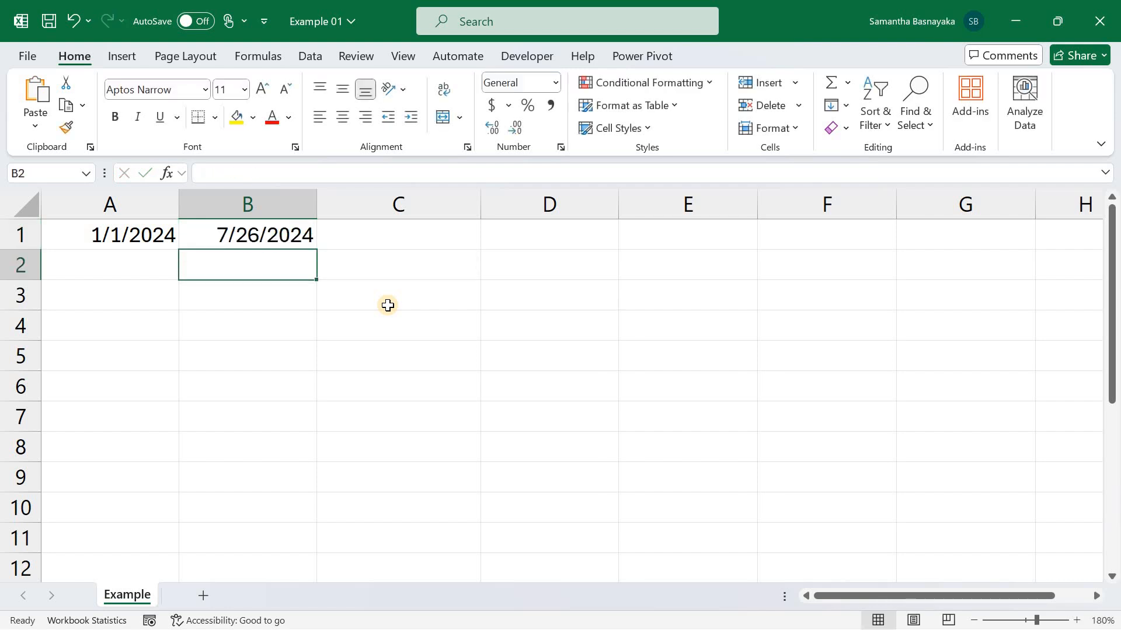
{"action": "left_click", "coordinate": [295, 228]}
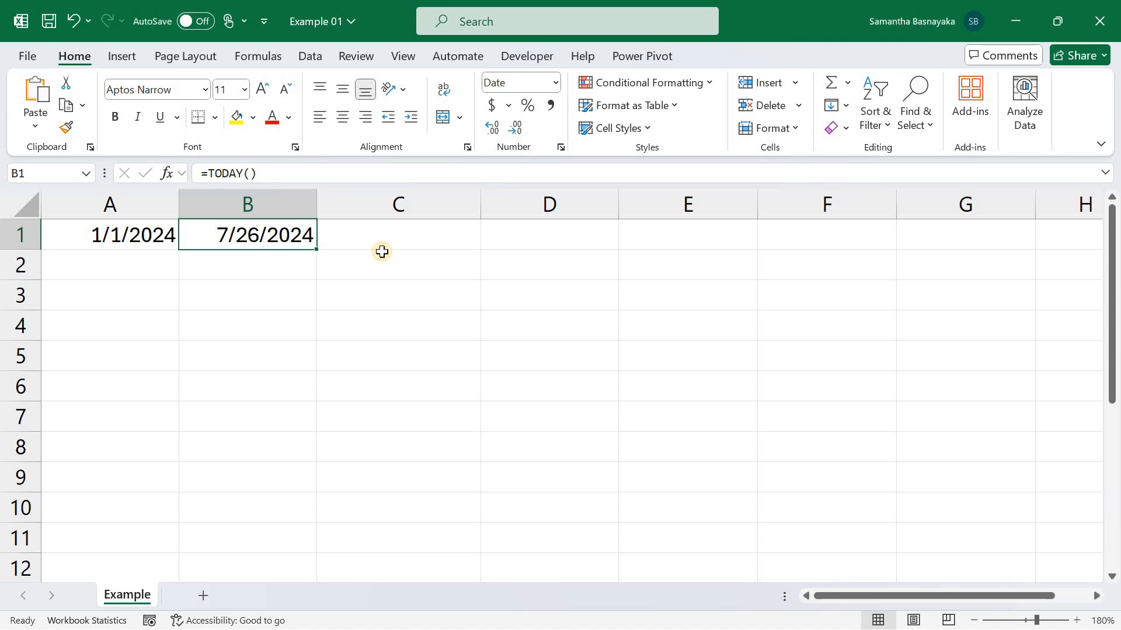
Enter the formula =DATE(2024,1,31) in cell C1 and select that cell to show its formula
{"action": "left_click", "coordinate": [453, 242]}
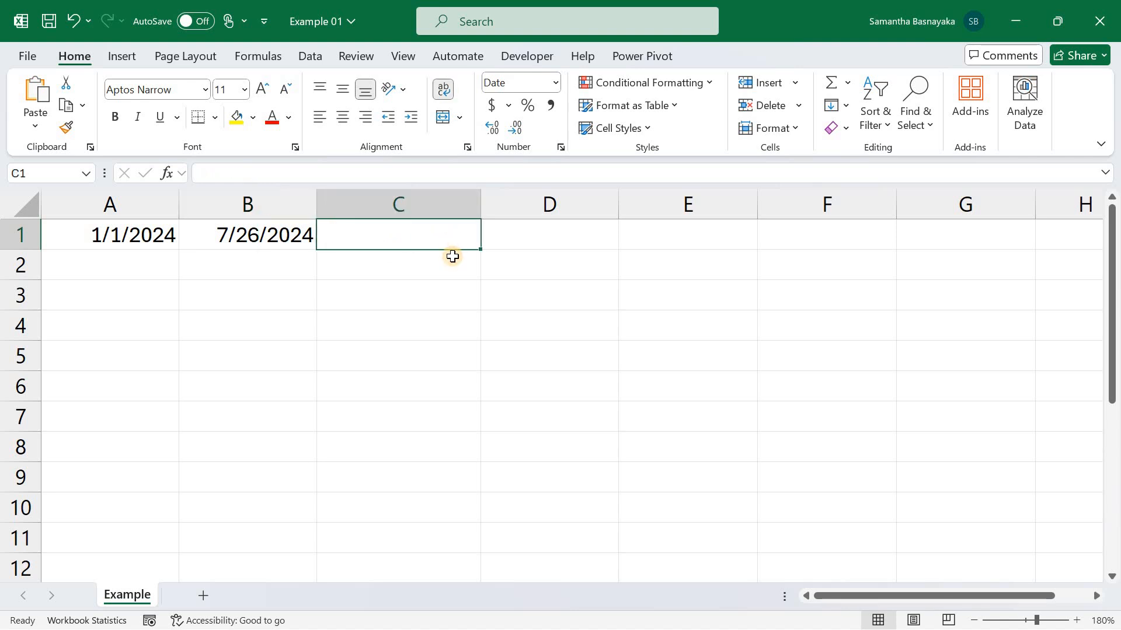
{"action": "type", "text": "=DATE"}
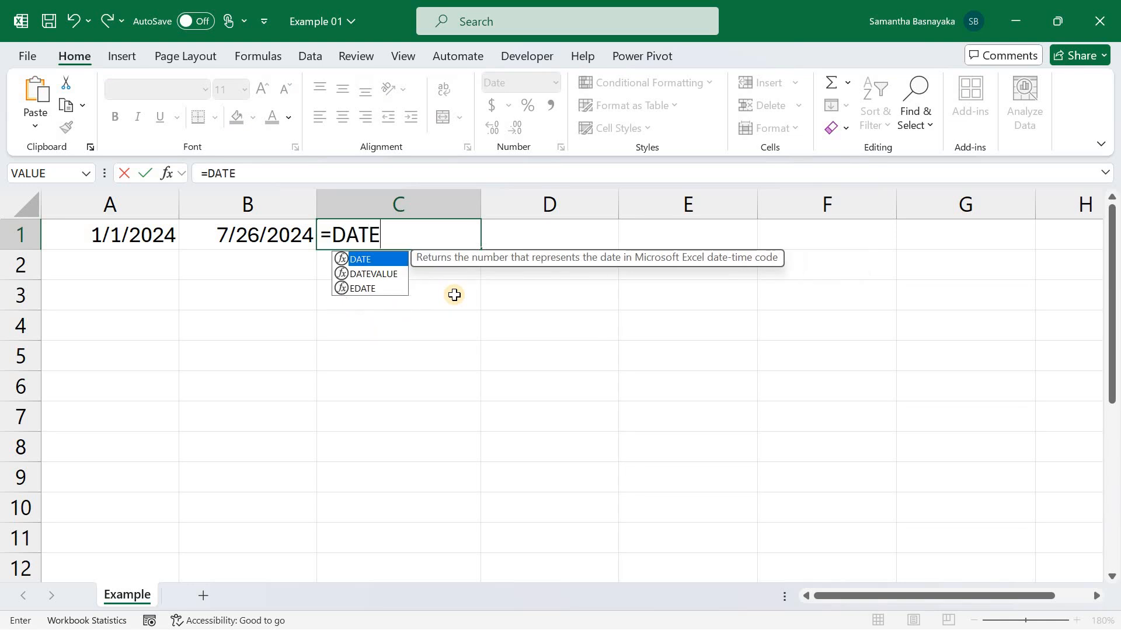
{"action": "type", "text": "("}
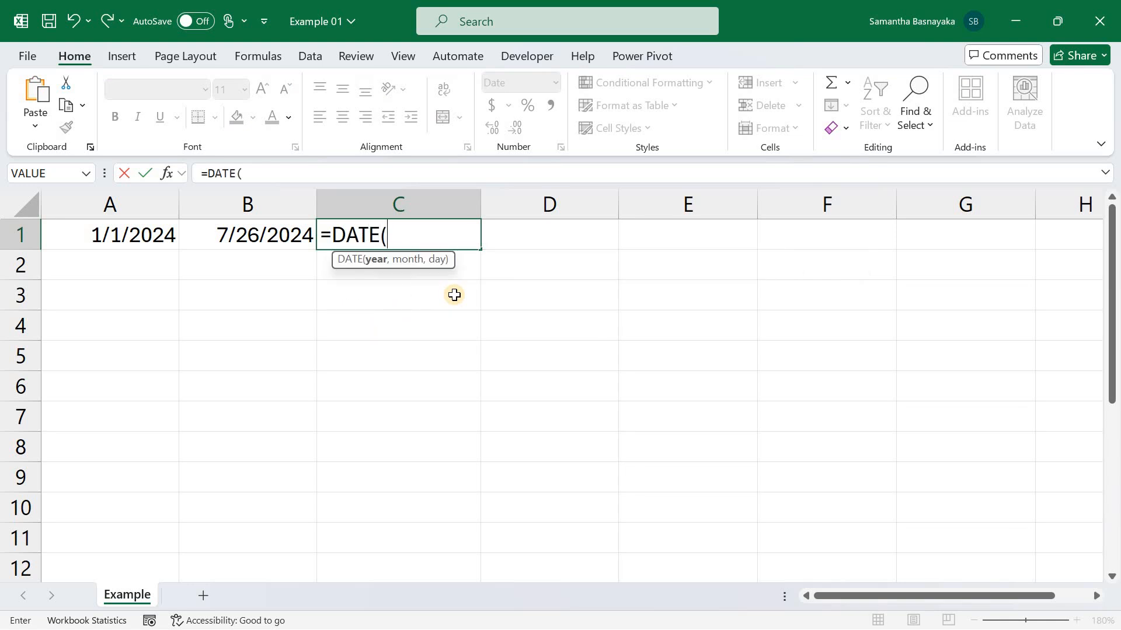
{"action": "type", "text": "2024"}
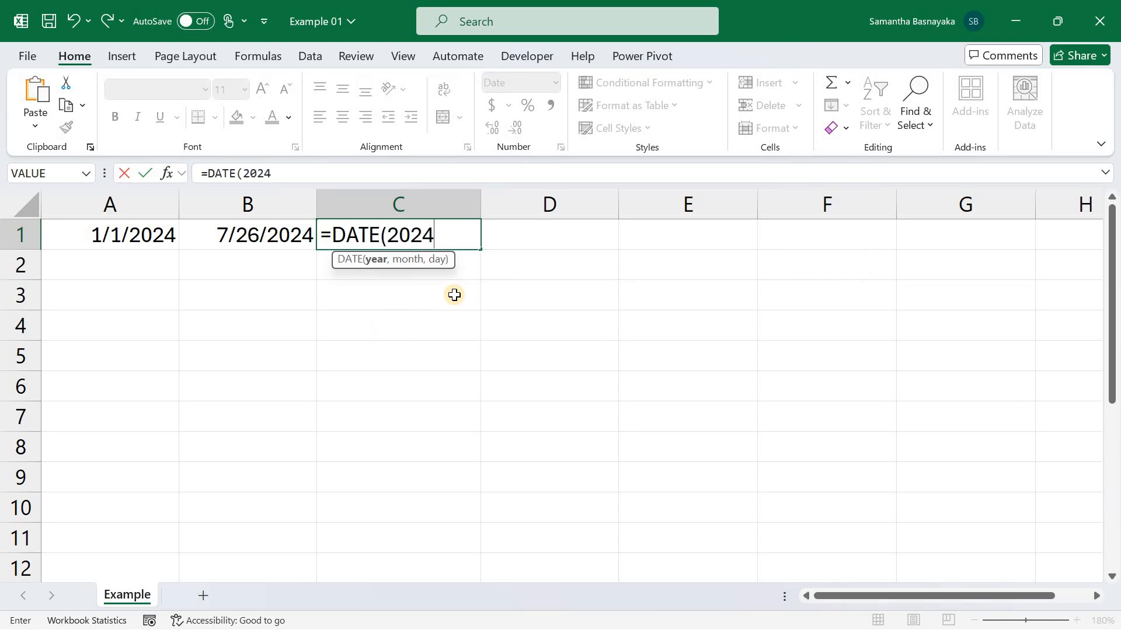
{"action": "type", "text": ",1,"}
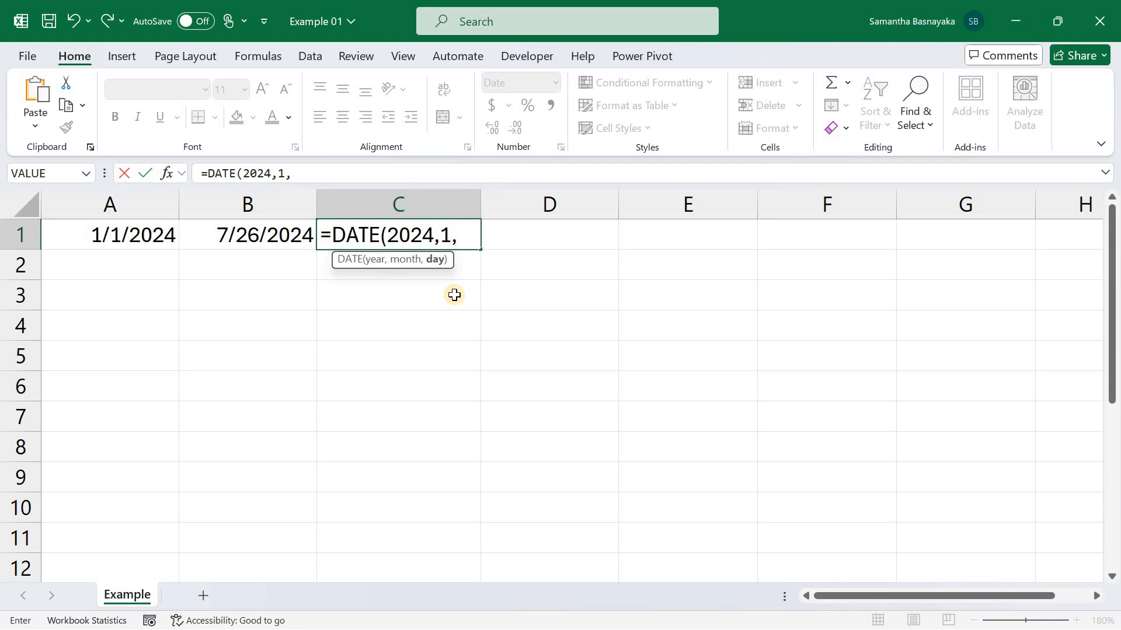
{"action": "type", "text": "31)"}
{"action": "key", "text": "Return"}
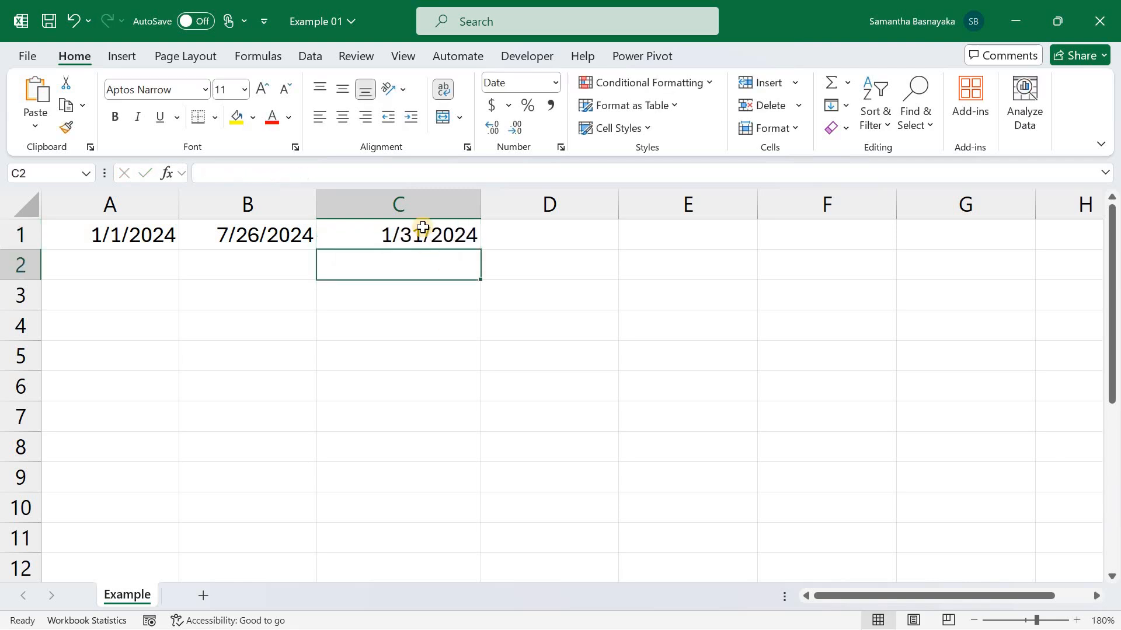
{"action": "left_click", "coordinate": [422, 229]}
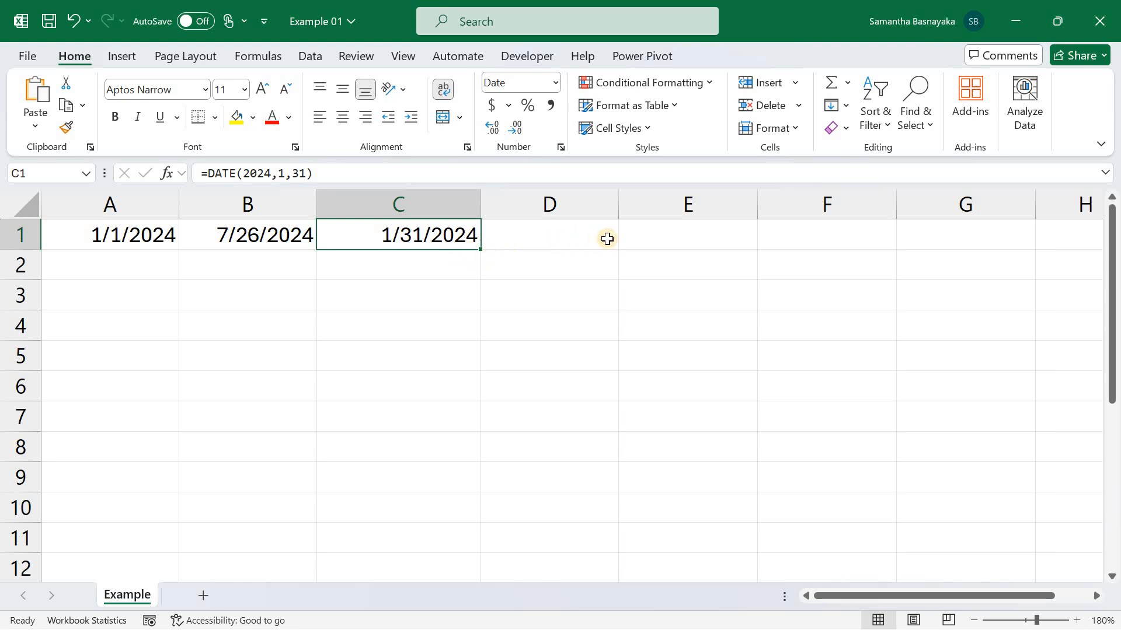
Enter the date 1/1/2024 in cell D1 and fill the daily date series down through D12
{"action": "left_click", "coordinate": [610, 238]}
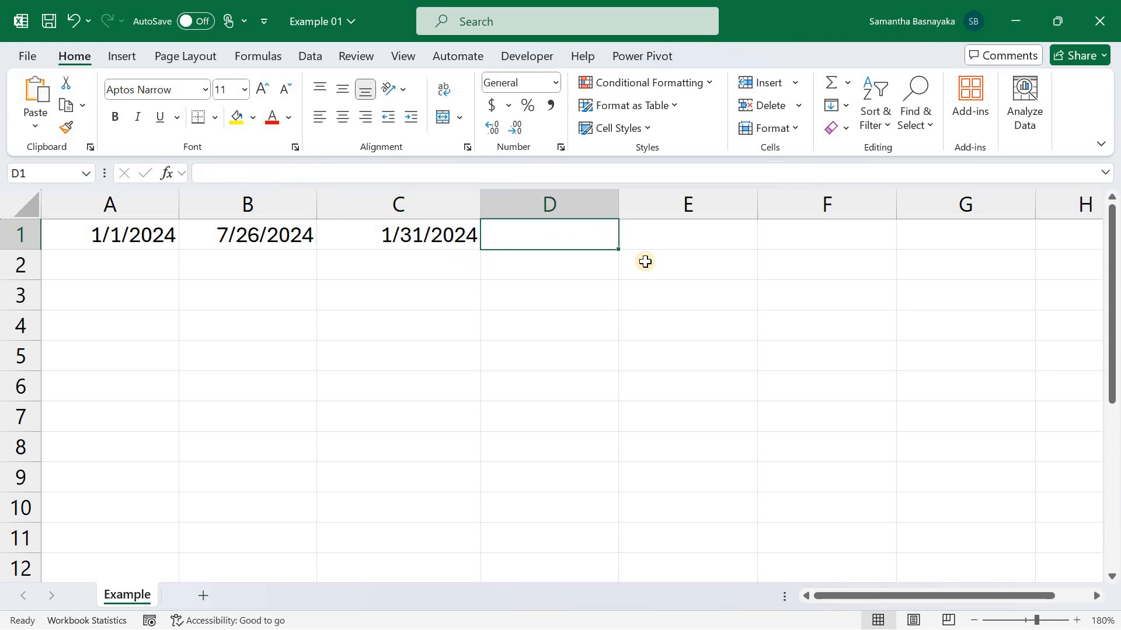
{"action": "type", "text": "1/1/202"}
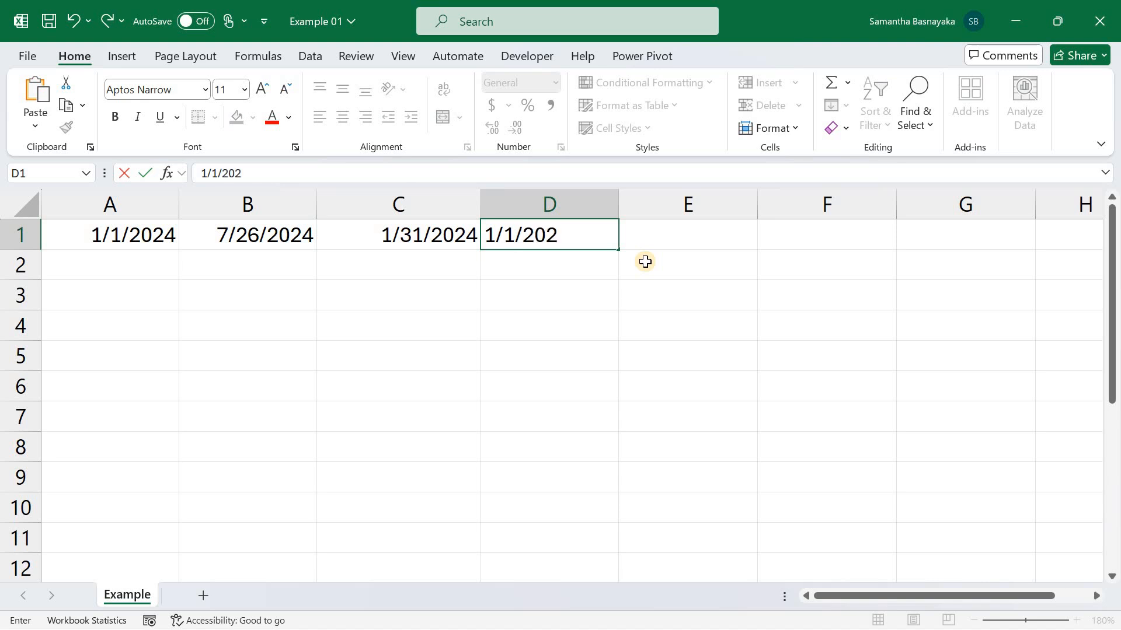
{"action": "type", "text": "4"}
{"action": "key", "text": "Return"}
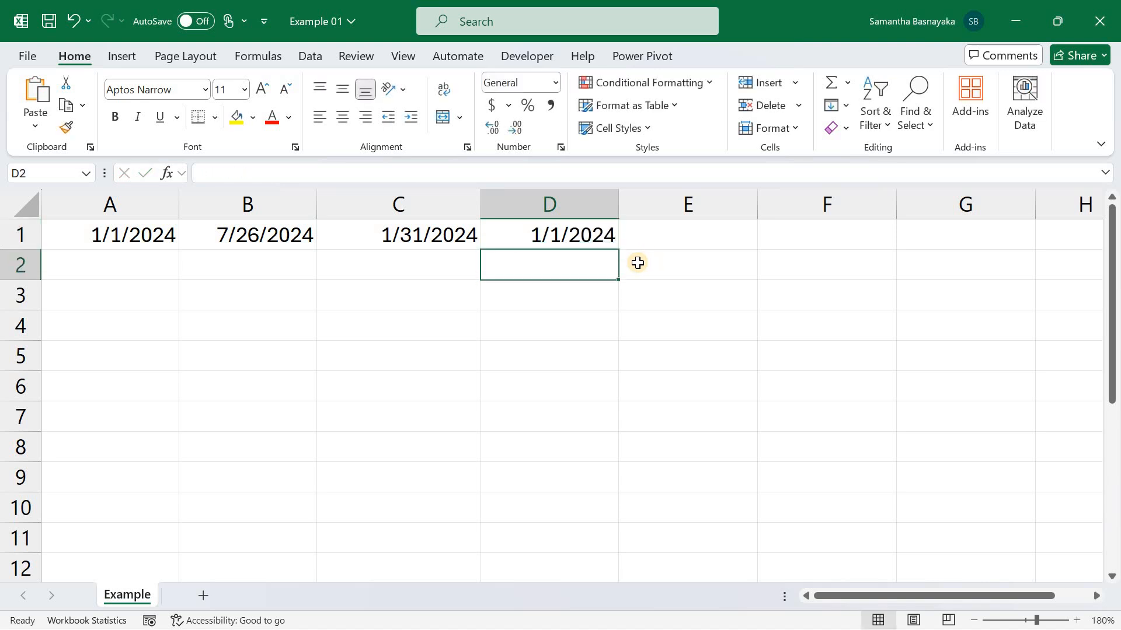
{"action": "left_click", "coordinate": [590, 235]}
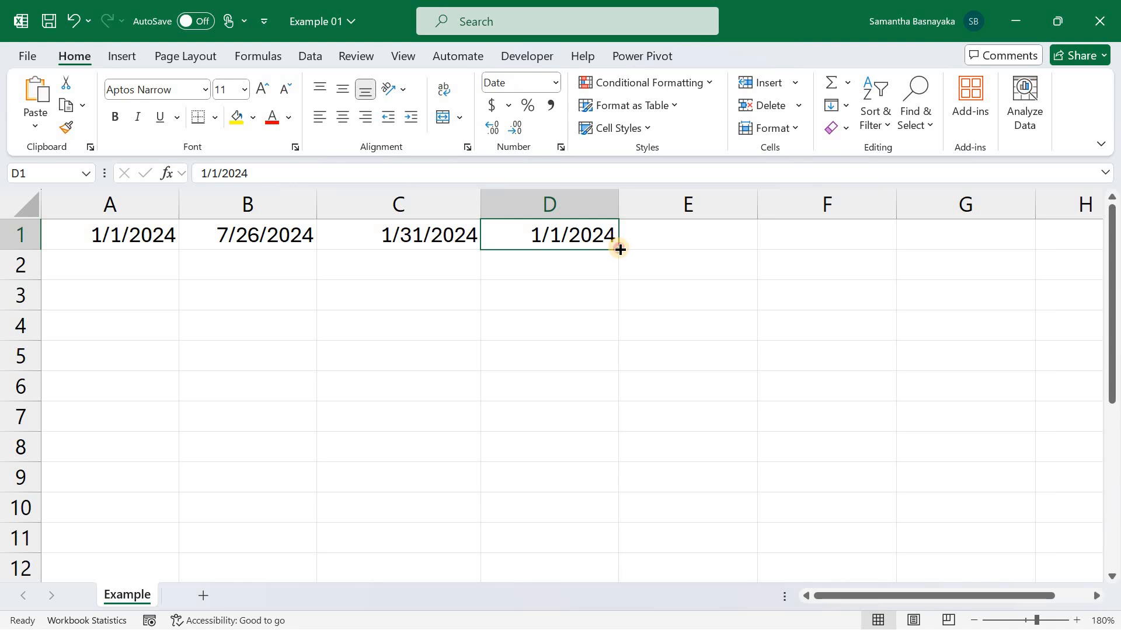
{"action": "left_click_drag", "start_coordinate": [619, 250], "coordinate": [611, 570]}
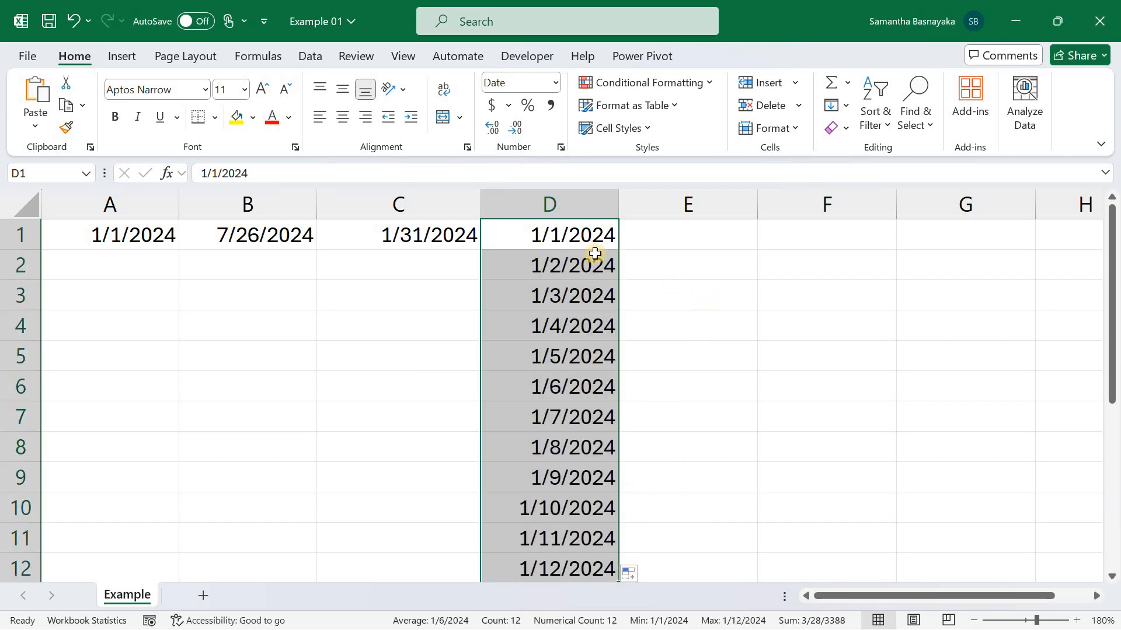
{"action": "left_click", "coordinate": [542, 235]}
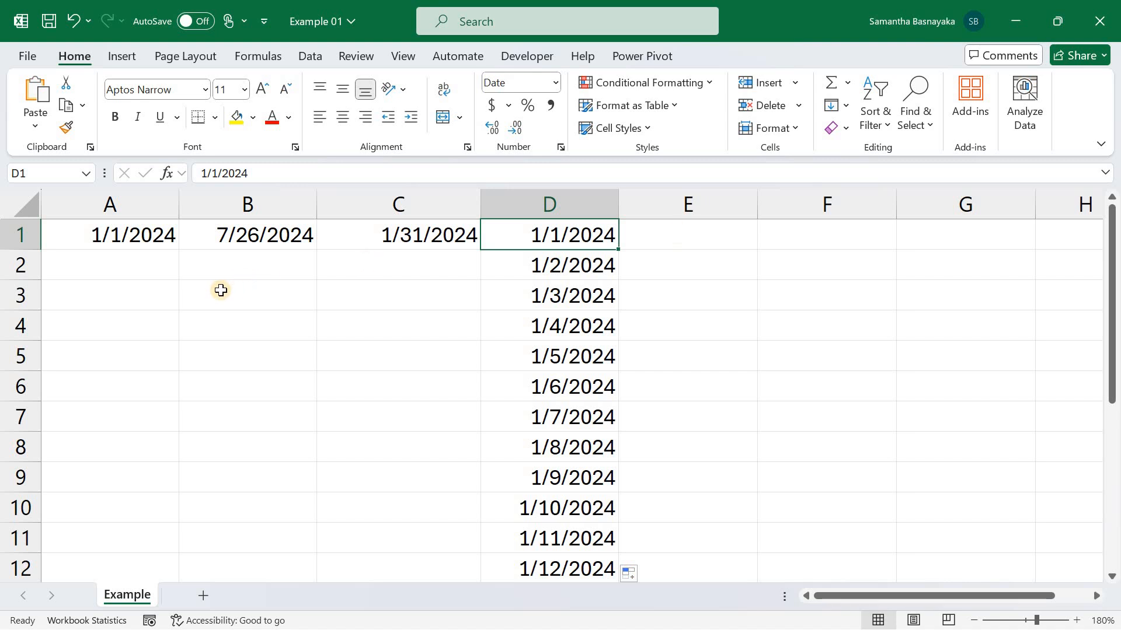
Format the date in A1 with the long date type *Wednesday, March 14, 2012 and autofit the width of column A
{"action": "left_click", "coordinate": [133, 237]}
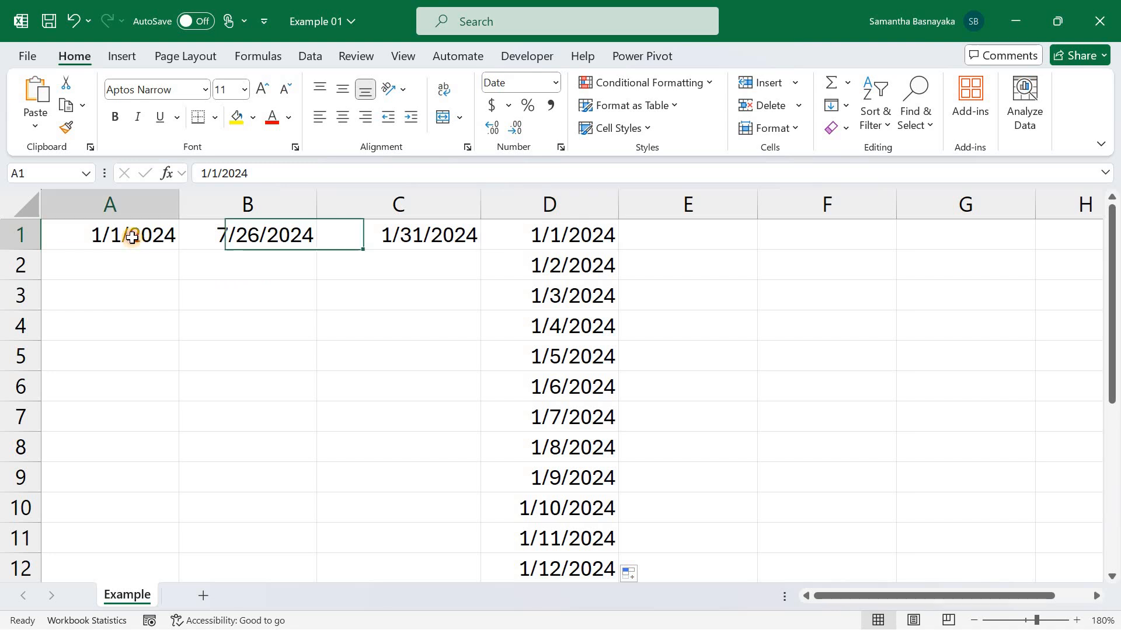
{"action": "left_click", "coordinate": [160, 270]}
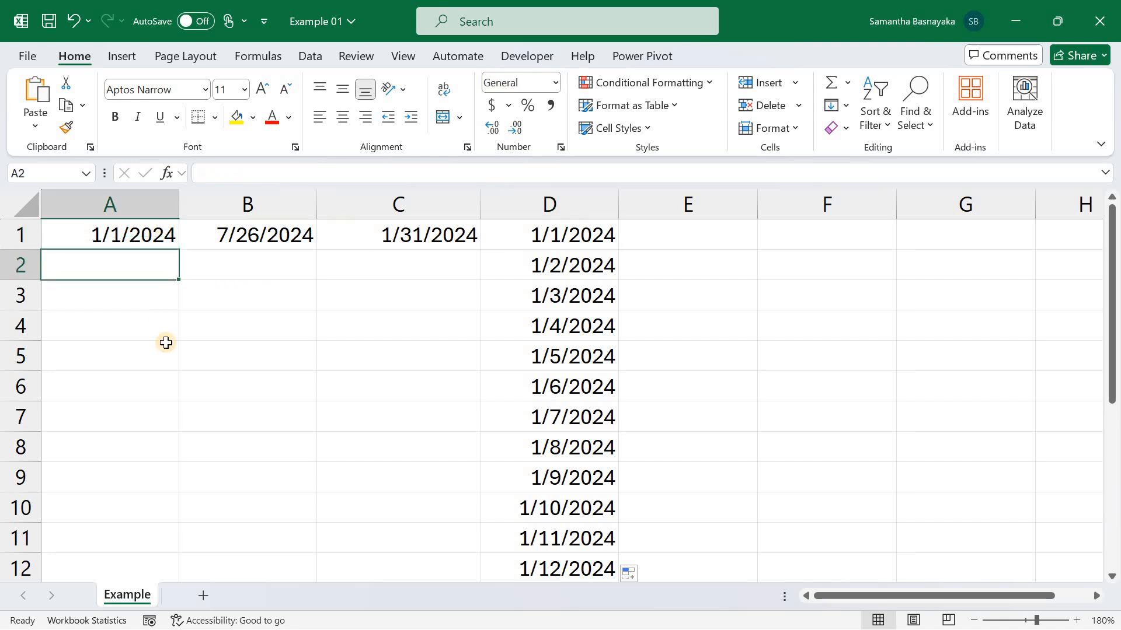
{"action": "left_click", "coordinate": [148, 235]}
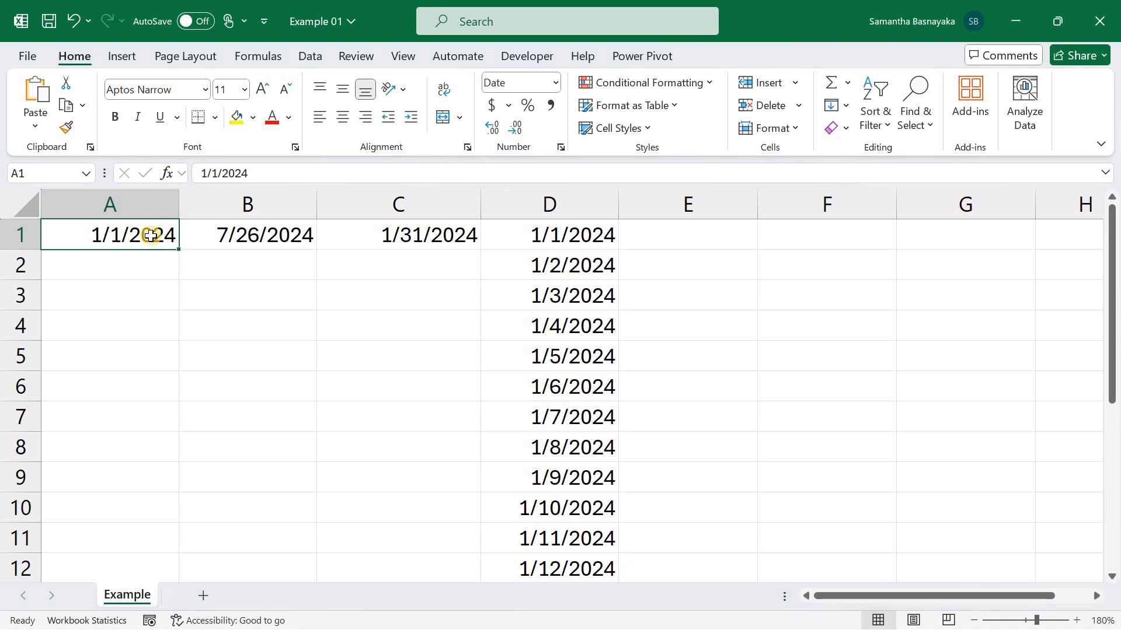
{"action": "right_click", "coordinate": [150, 235]}
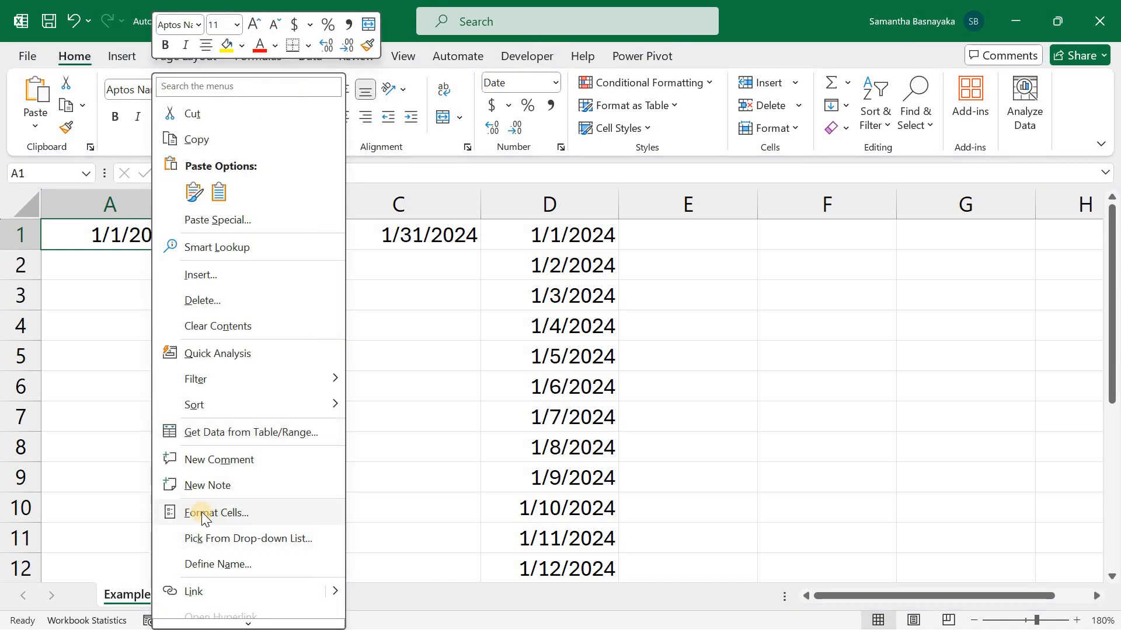
{"action": "left_click", "coordinate": [202, 513]}
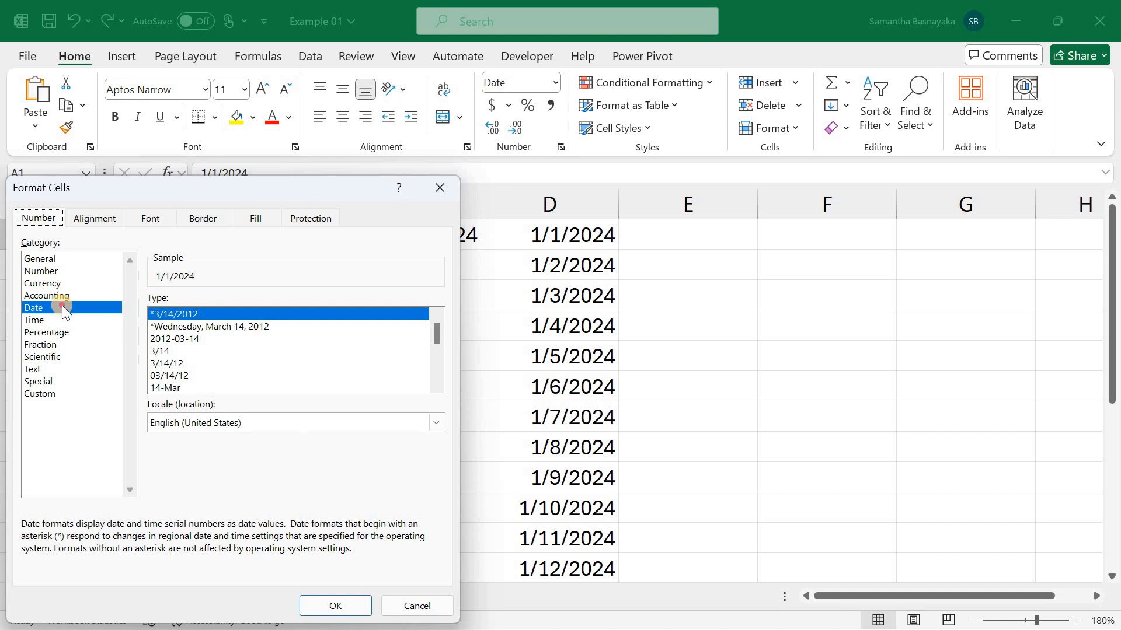
{"action": "left_click", "coordinate": [62, 308]}
{"action": "left_click", "coordinate": [286, 326]}
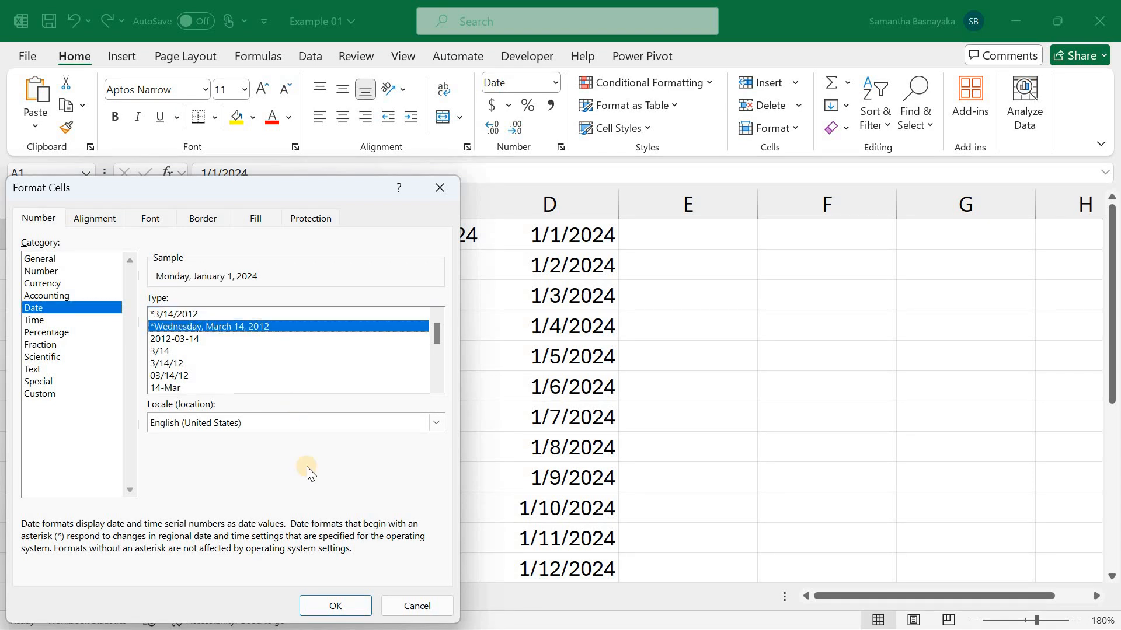
{"action": "left_click", "coordinate": [328, 606]}
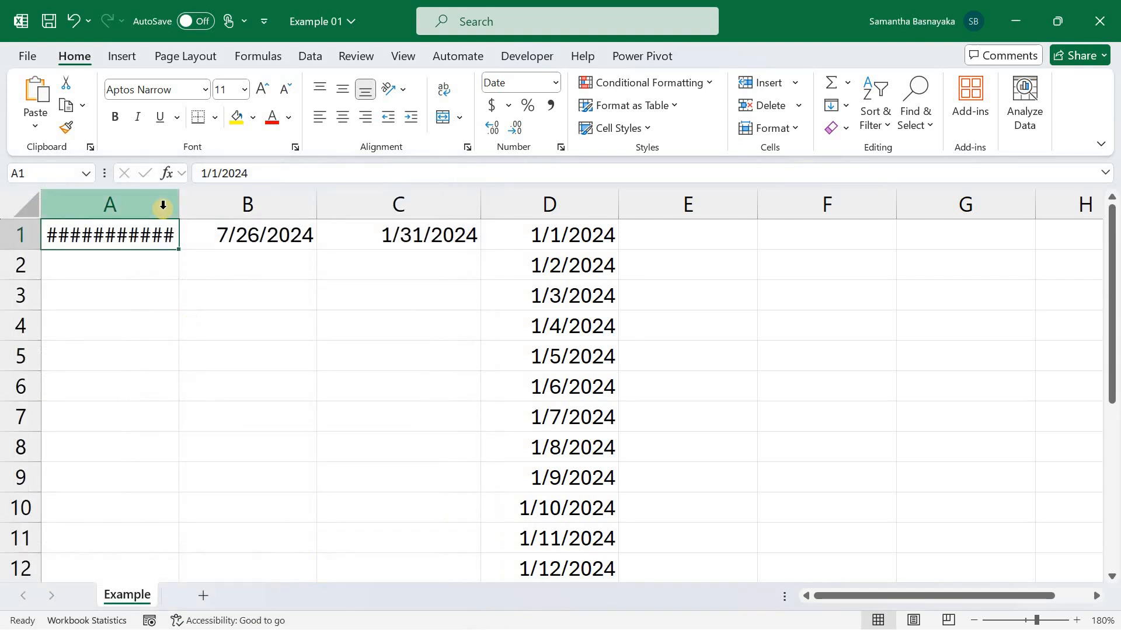
{"action": "double_click", "coordinate": [179, 204]}
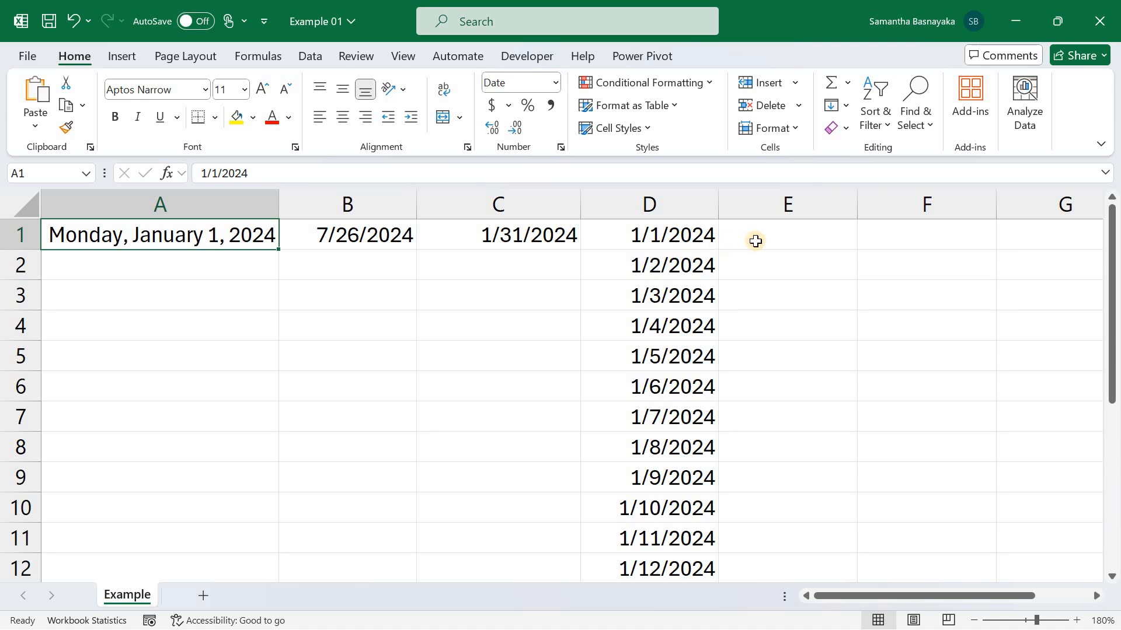
Start a data validation rule for cells E1:E12 that allows only Date values
{"action": "left_click_drag", "start_coordinate": [755, 241], "coordinate": [759, 569]}
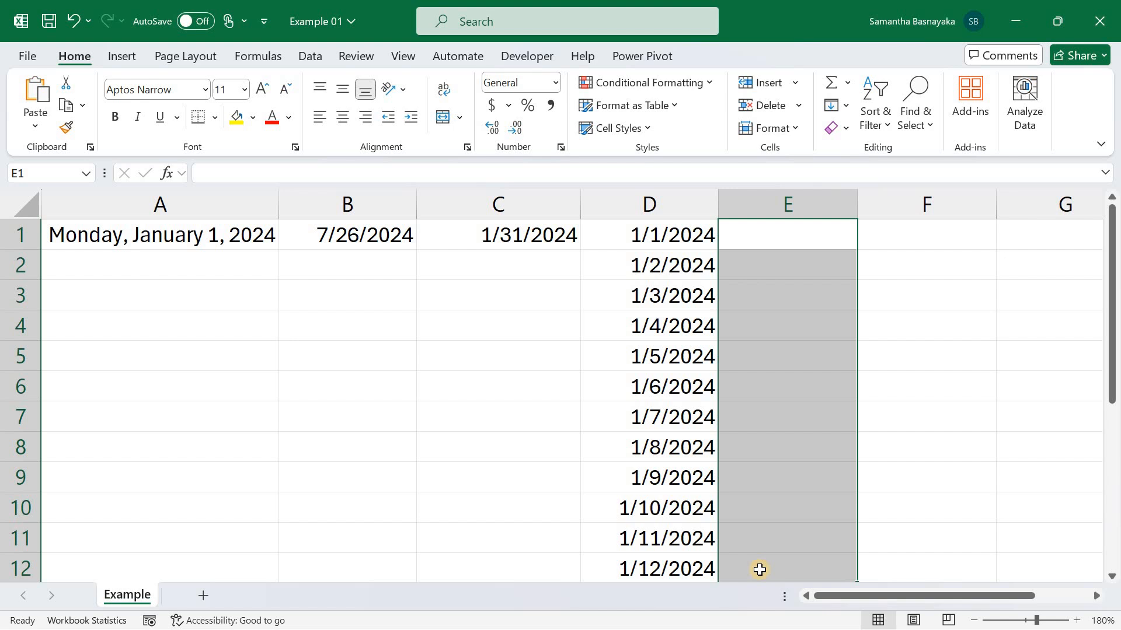
{"action": "left_click", "coordinate": [310, 56]}
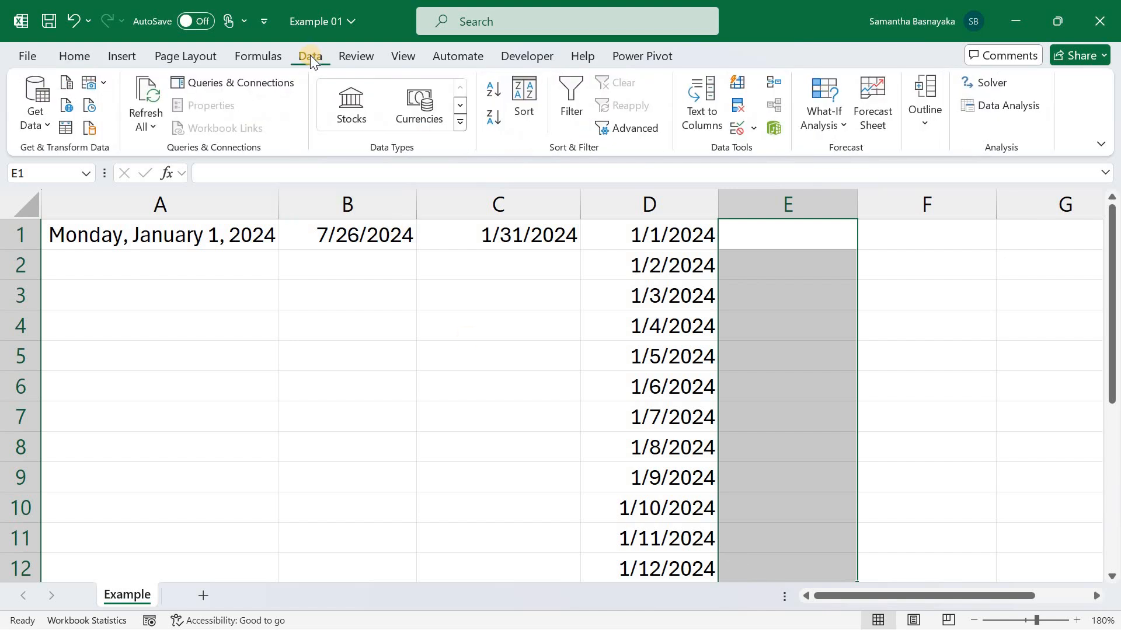
{"action": "left_click", "coordinate": [754, 128]}
{"action": "left_click", "coordinate": [845, 155]}
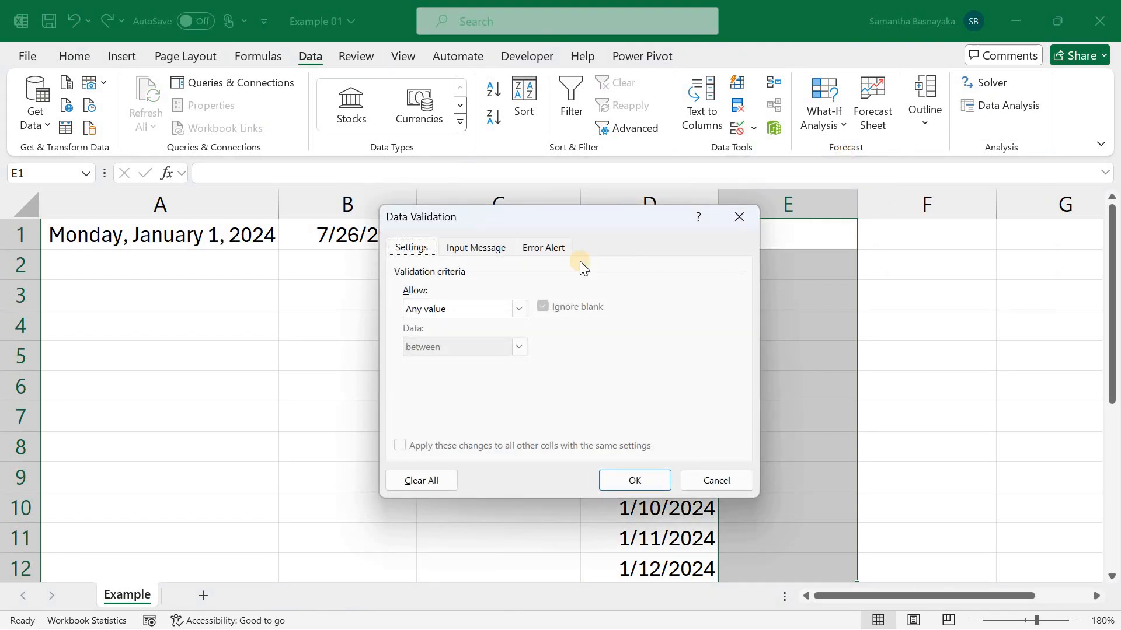
{"action": "left_click", "coordinate": [523, 309]}
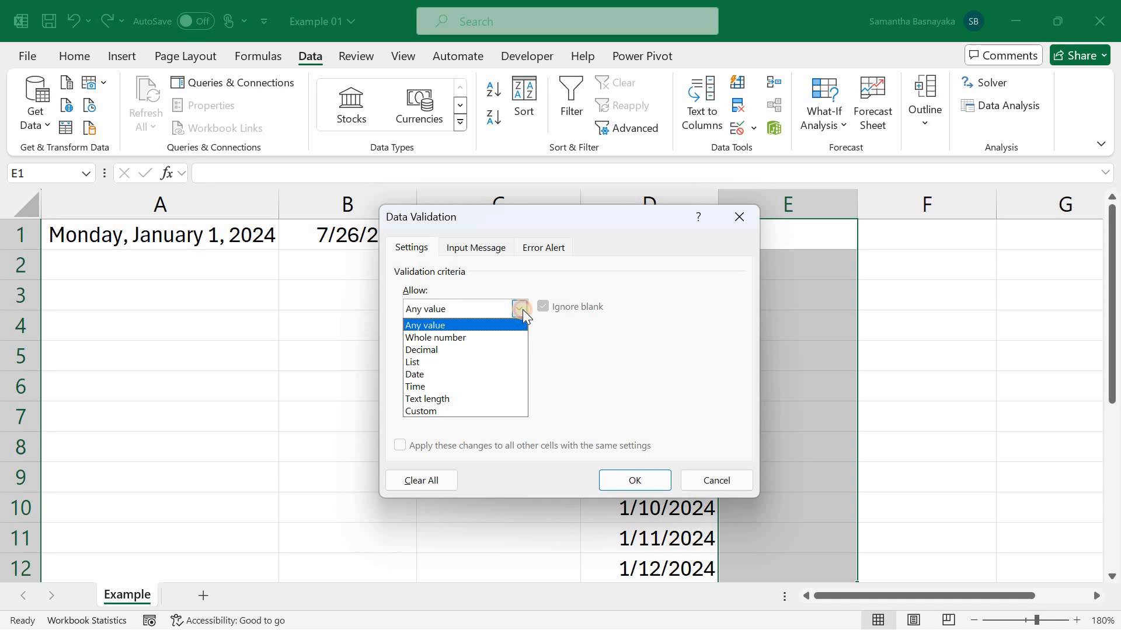
{"action": "left_click", "coordinate": [443, 373]}
Limit the validation rule to dates between 1/1/2024 and 12/31/2024 and apply it to the selected cells
{"action": "left_click", "coordinate": [520, 348]}
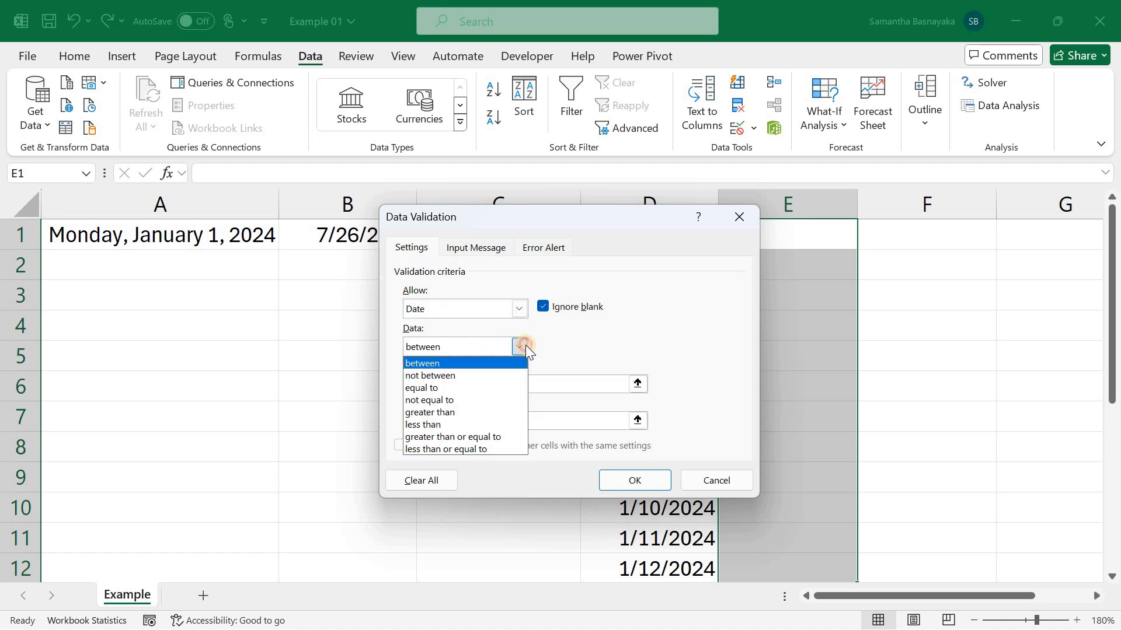
{"action": "left_click", "coordinate": [440, 364]}
{"action": "left_click", "coordinate": [442, 385]}
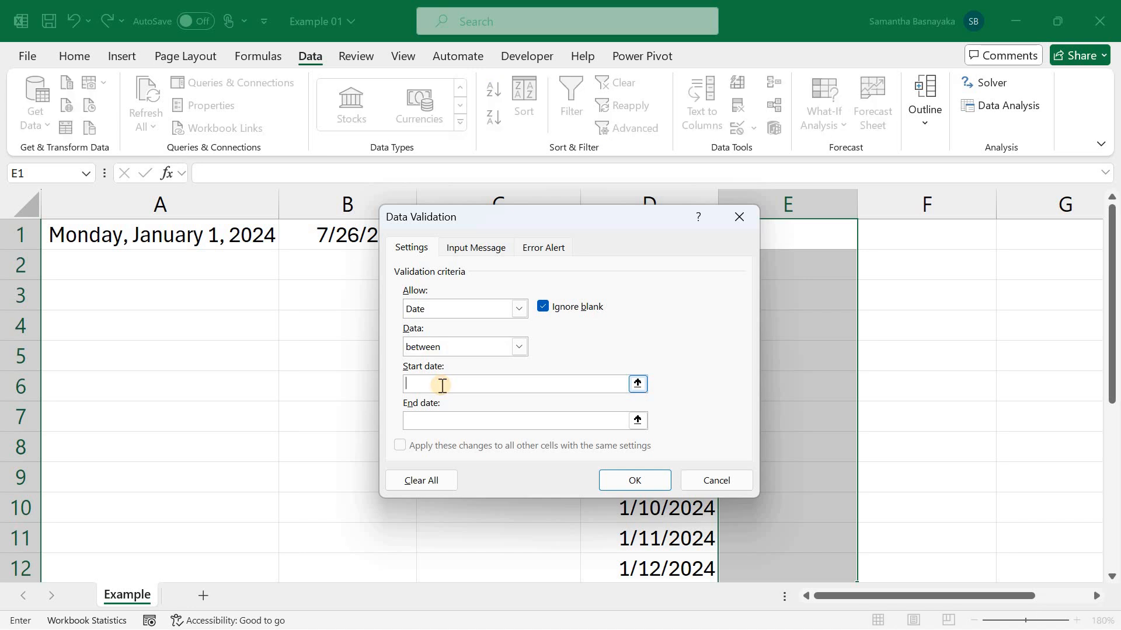
{"action": "type", "text": "1/1/2024"}
{"action": "left_click", "coordinate": [451, 421]}
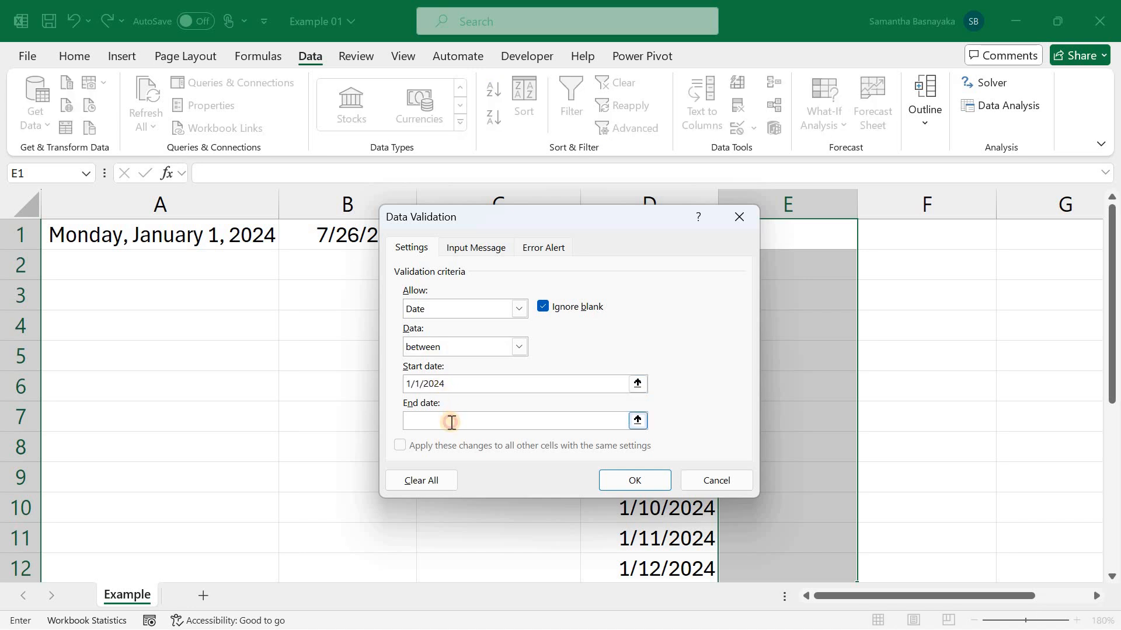
{"action": "type", "text": "12/31/2024"}
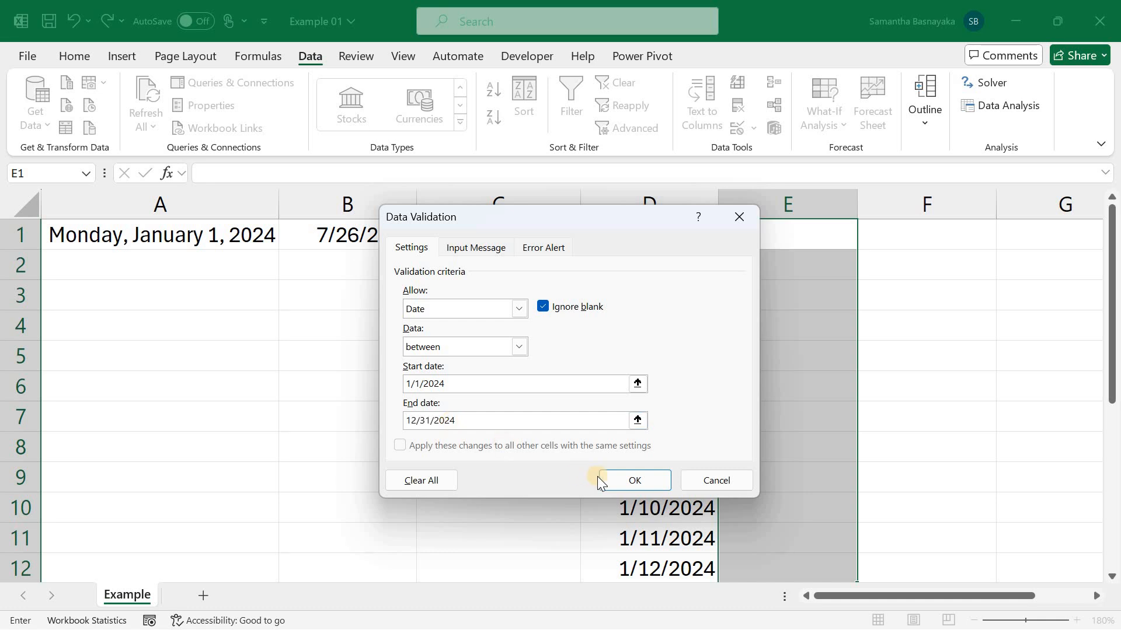
{"action": "left_click", "coordinate": [612, 478]}
Test the validation rule by trying to enter the out-of-range date 1/1/2023 in cell E1, and discard the entry
{"action": "left_click", "coordinate": [763, 234]}
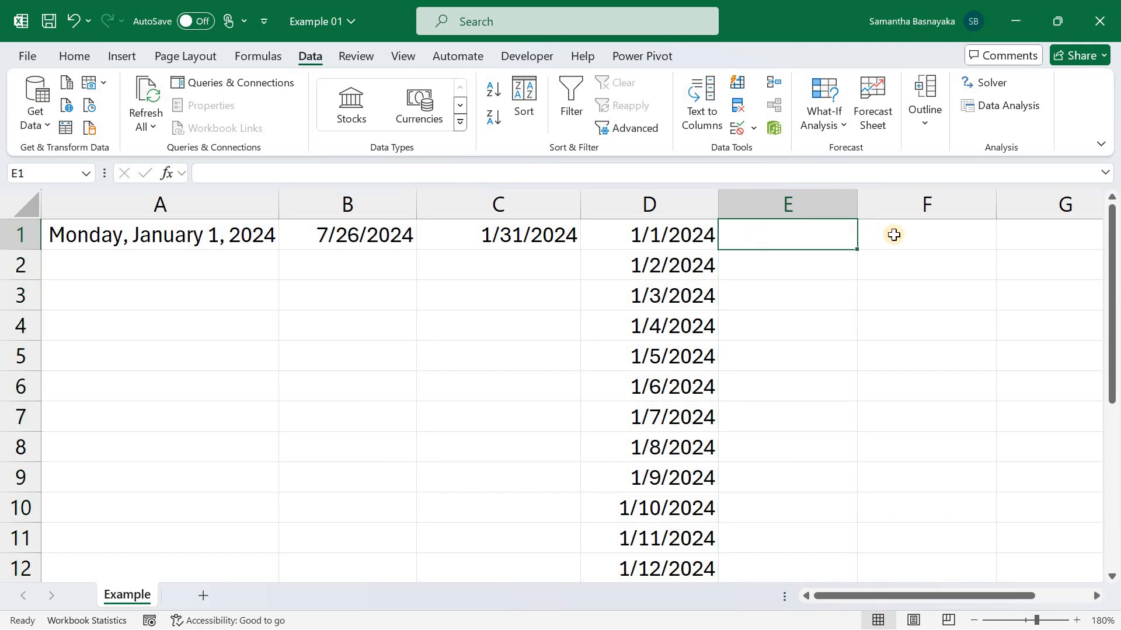
{"action": "type", "text": "1/"}
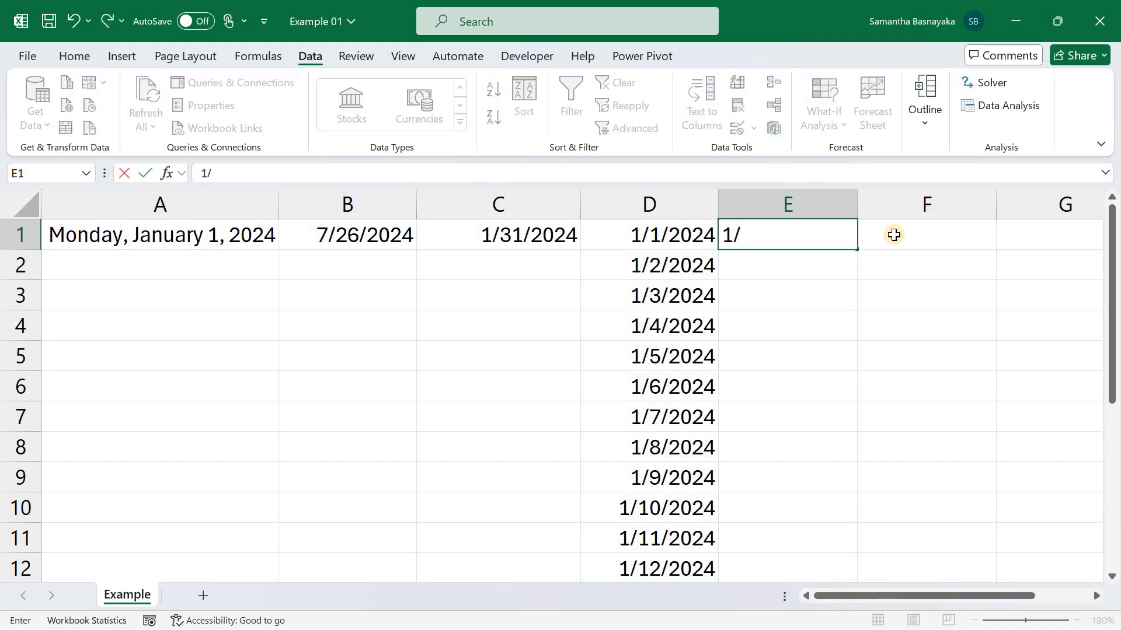
{"action": "type", "text": "1/2023"}
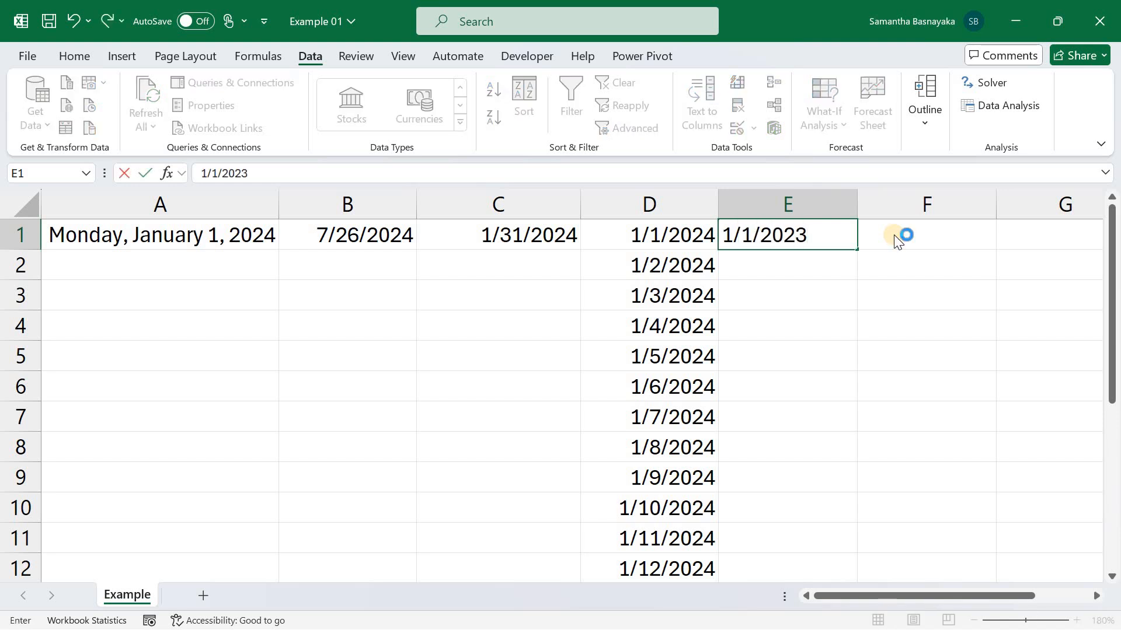
{"action": "left_click", "coordinate": [894, 236]}
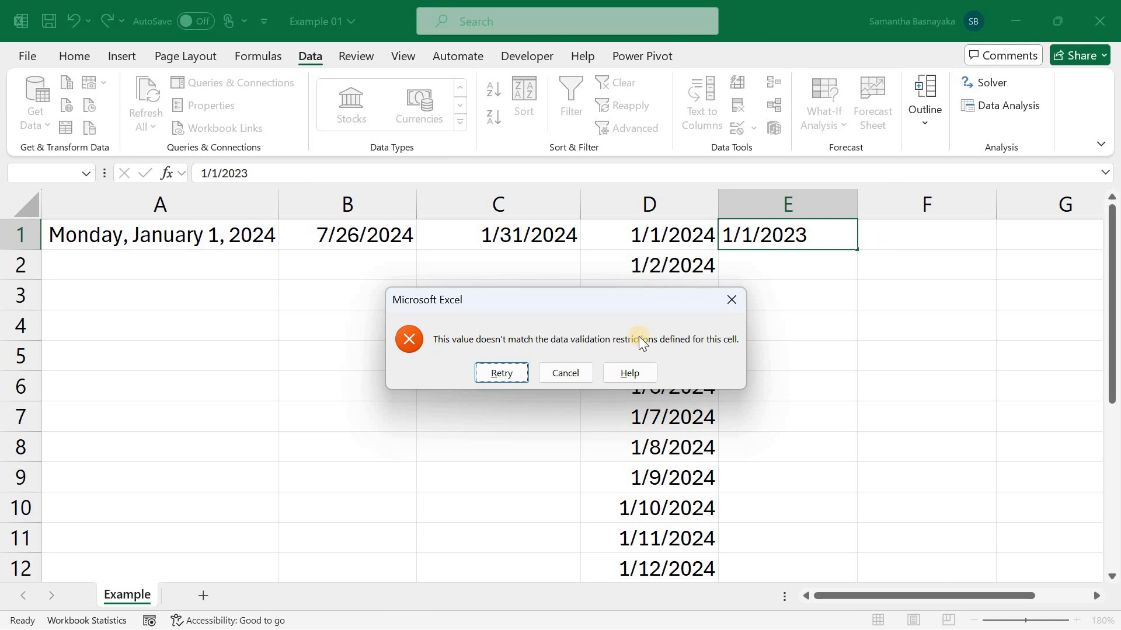
{"action": "left_click", "coordinate": [730, 310]}
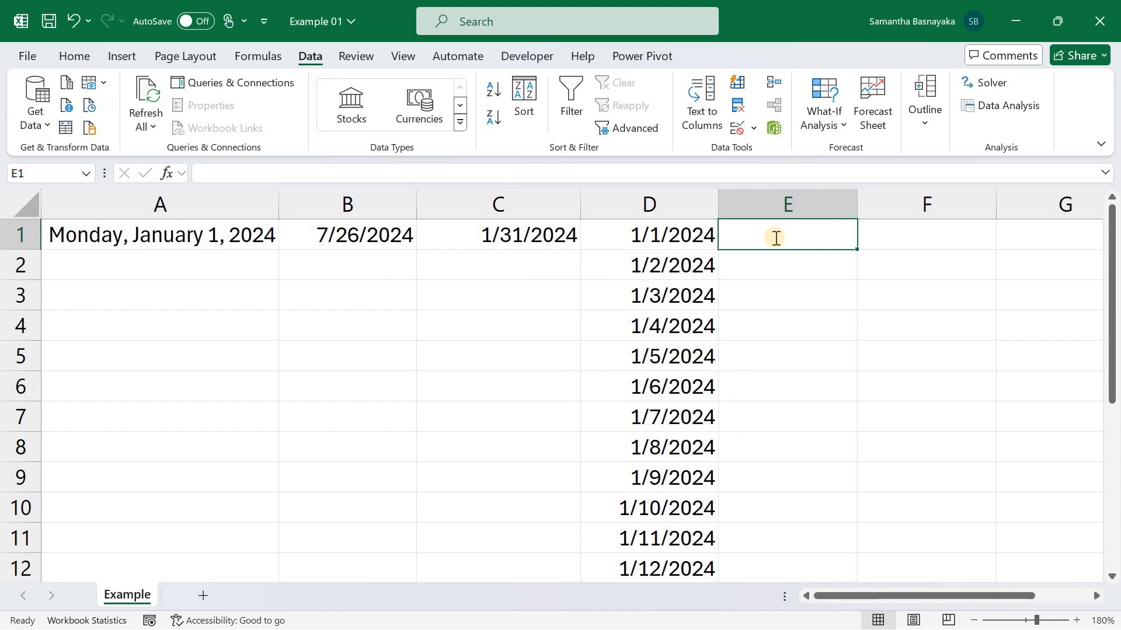
Enter the valid date 1/1/2024 in cell E1 and select that cell again
{"action": "type", "text": "1/1/2024"}
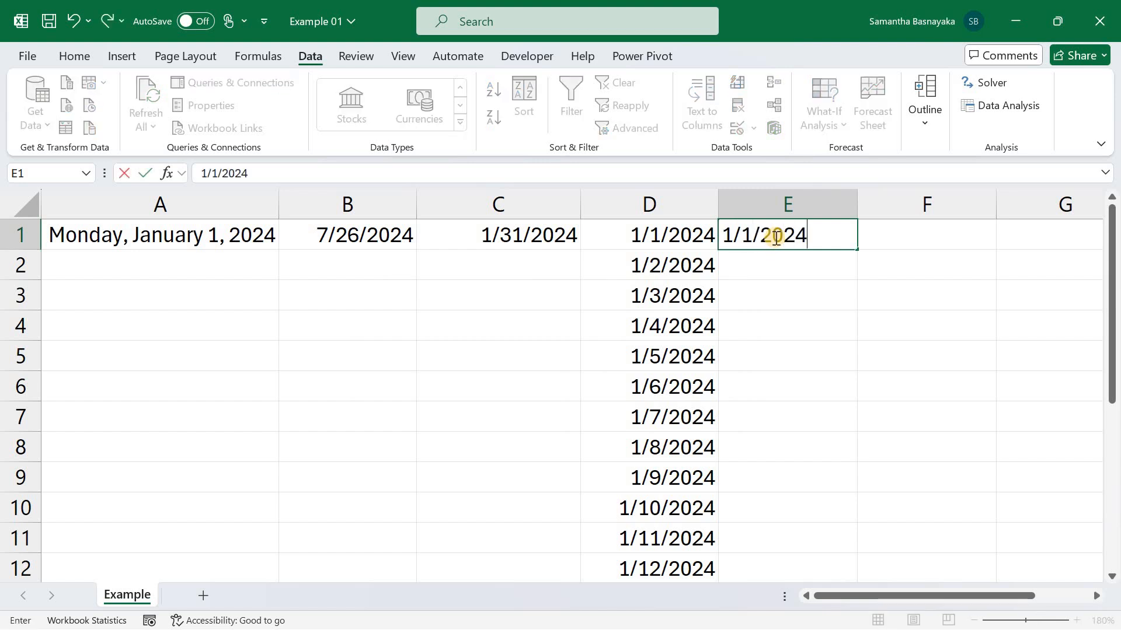
{"action": "key", "text": "Return"}
{"action": "left_click", "coordinate": [782, 234]}
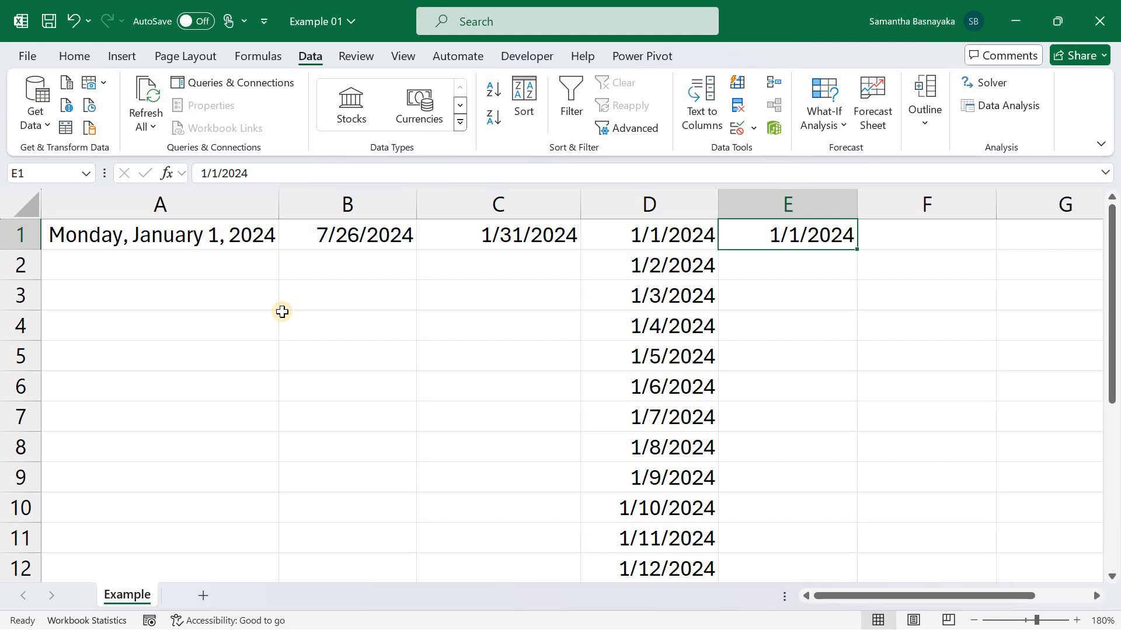
Review the date entry methods by selecting the date columns from A through E one at a time
{"action": "left_click", "coordinate": [213, 204]}
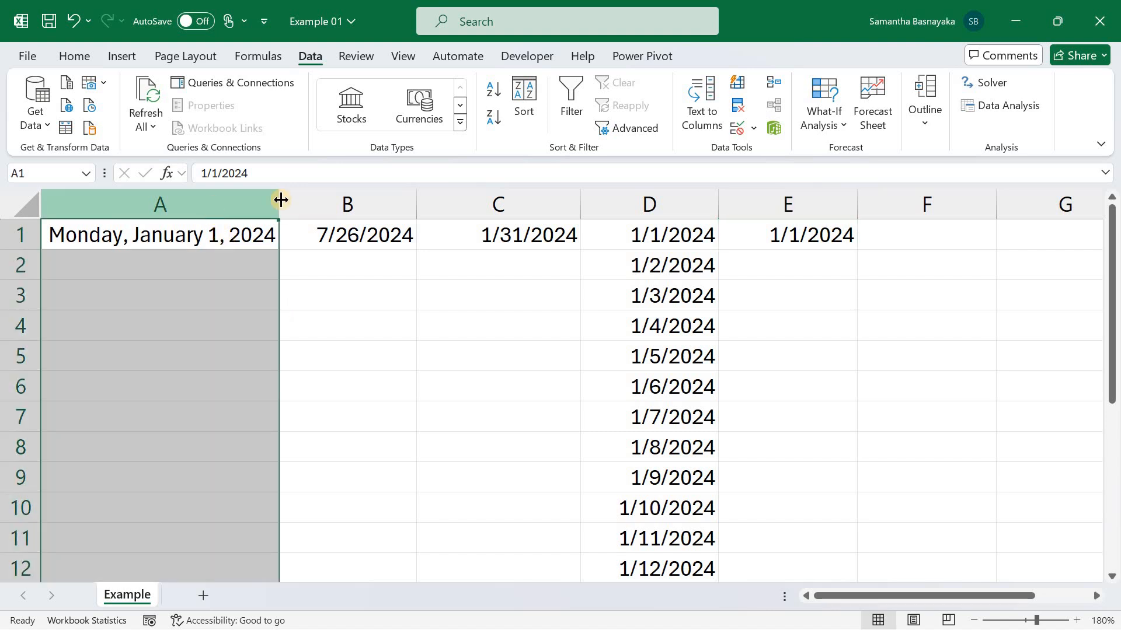
{"action": "left_click", "coordinate": [330, 202]}
{"action": "left_click", "coordinate": [477, 197]}
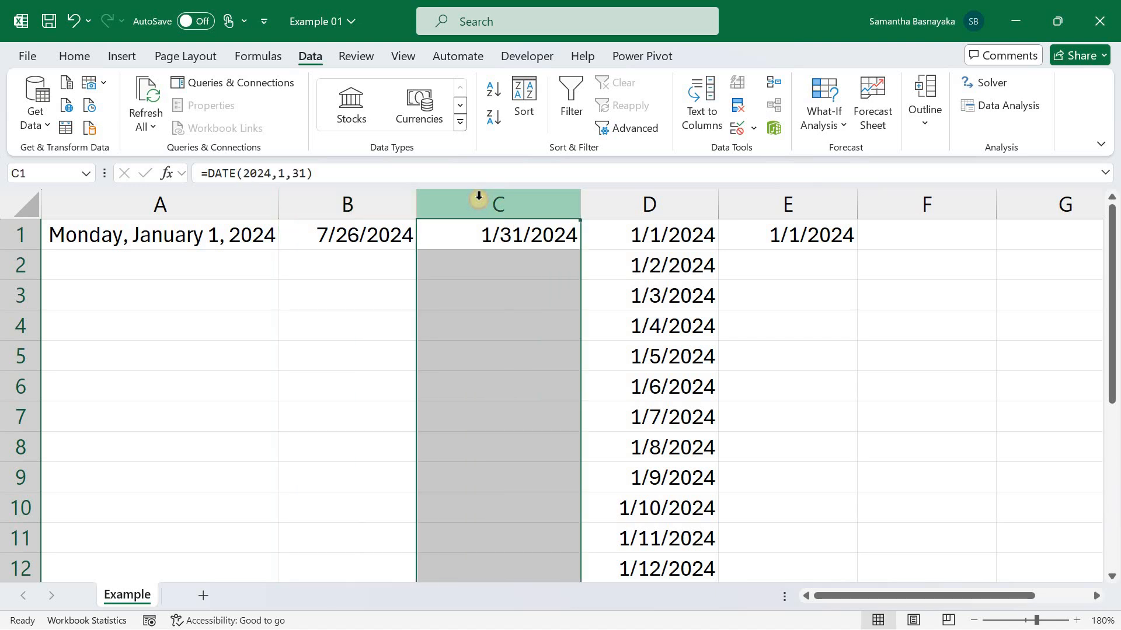
{"action": "left_click", "coordinate": [622, 205]}
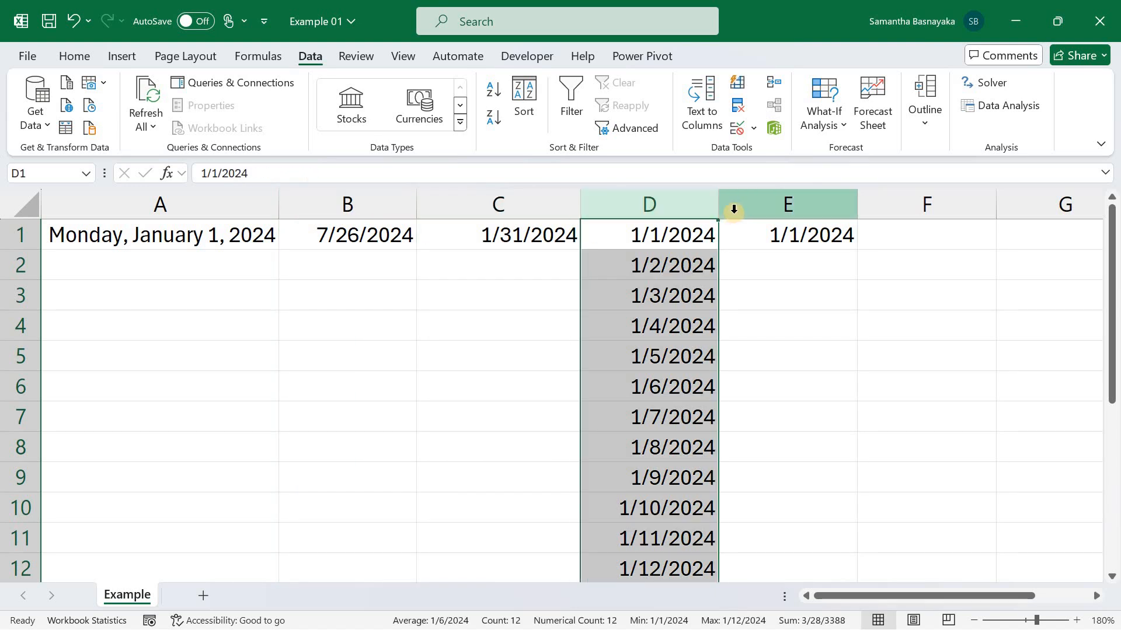
{"action": "left_click", "coordinate": [168, 209]}
{"action": "left_click", "coordinate": [777, 202]}
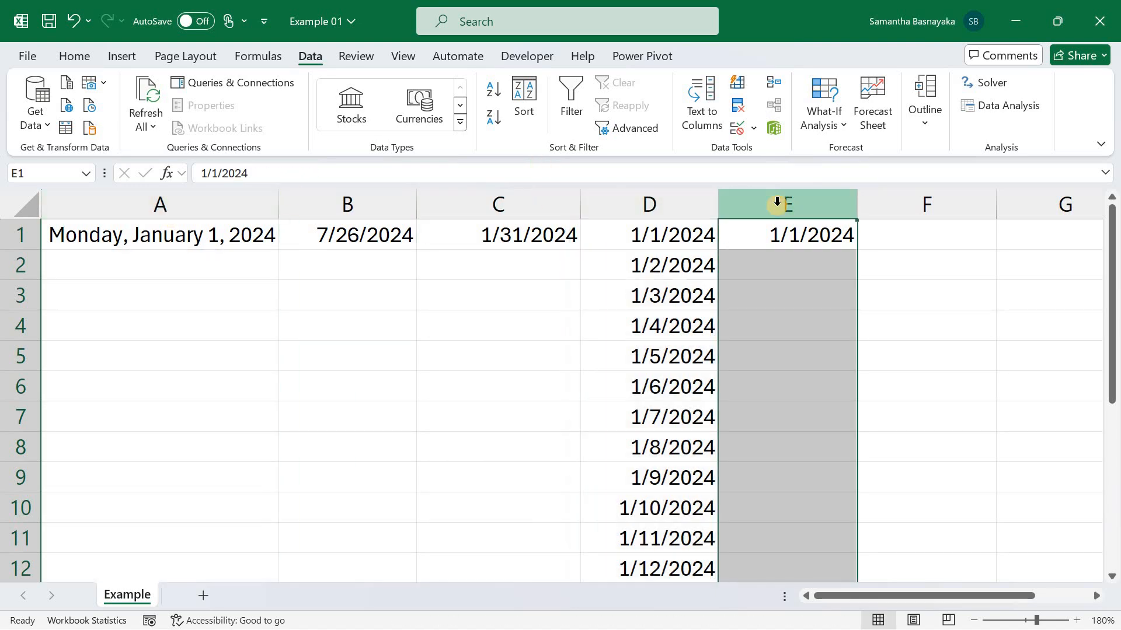